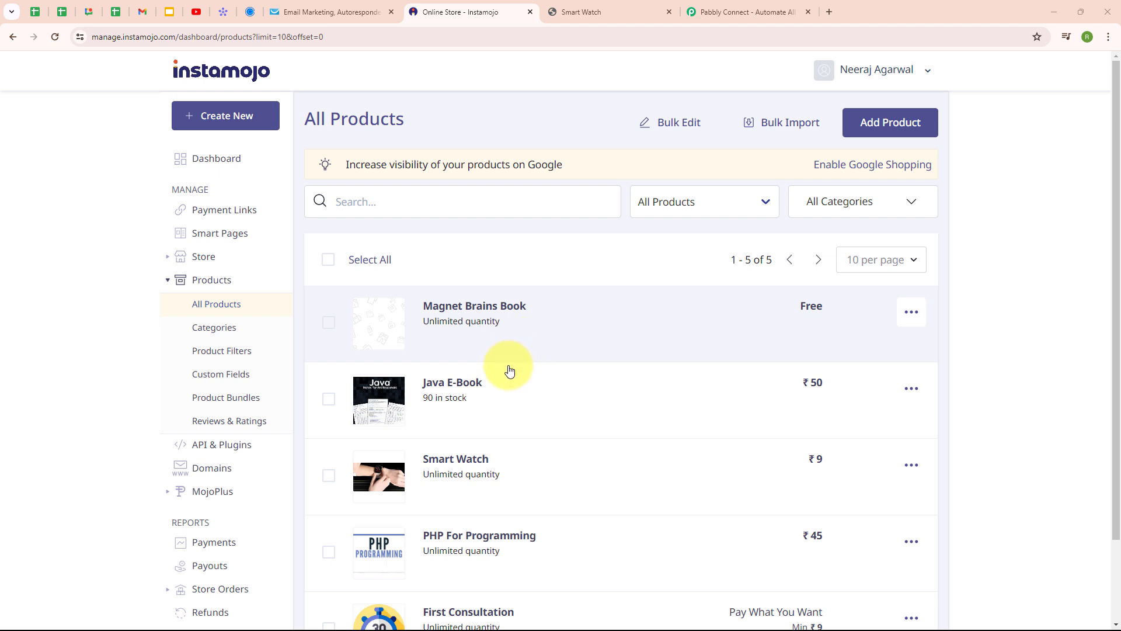
# Step: Switch to the GetResponse contacts list, which shows 5 contacts
pyautogui.click(342, 5)
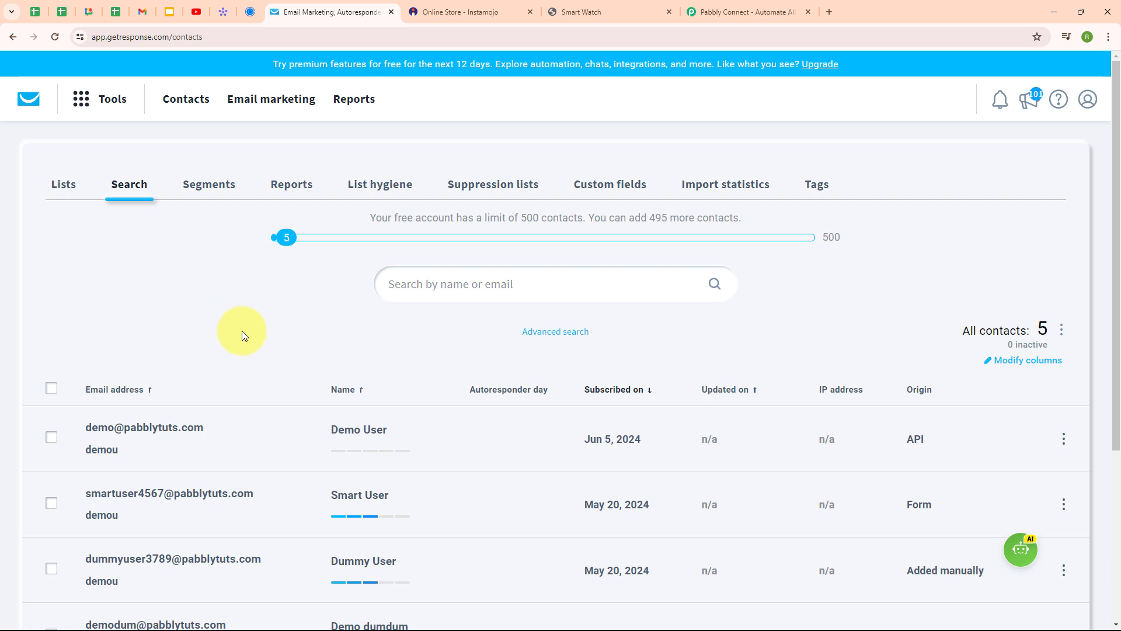
# Step: Sign in from the Pabbly website and launch Pabbly Connect from the All Pabbly Apps page
pyautogui.click(732, 7)
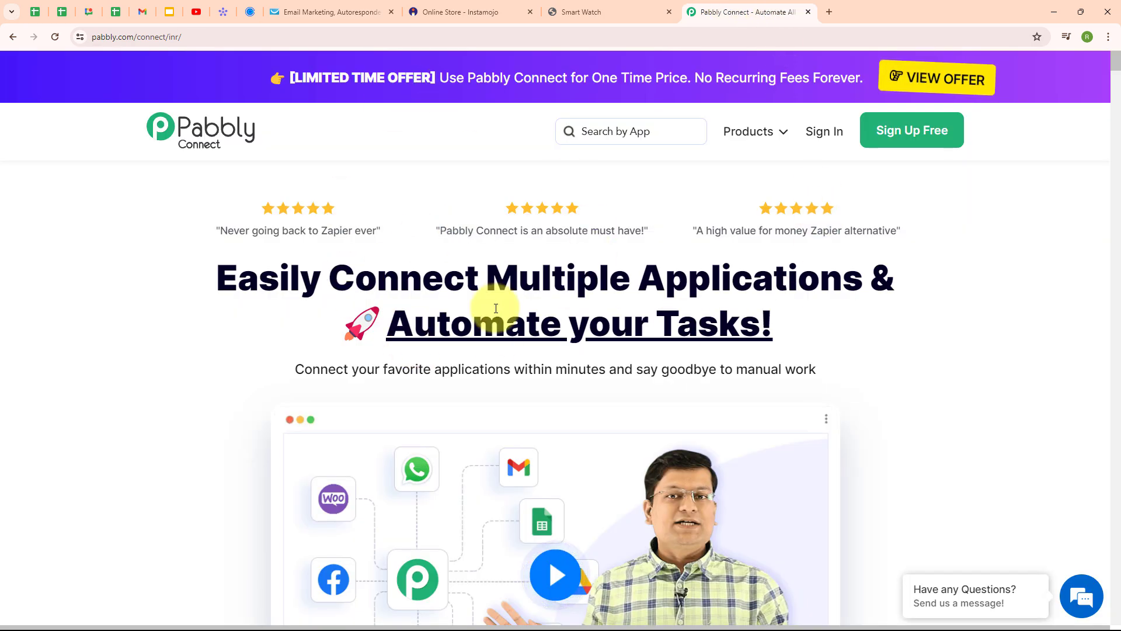
pyautogui.click(234, 39)
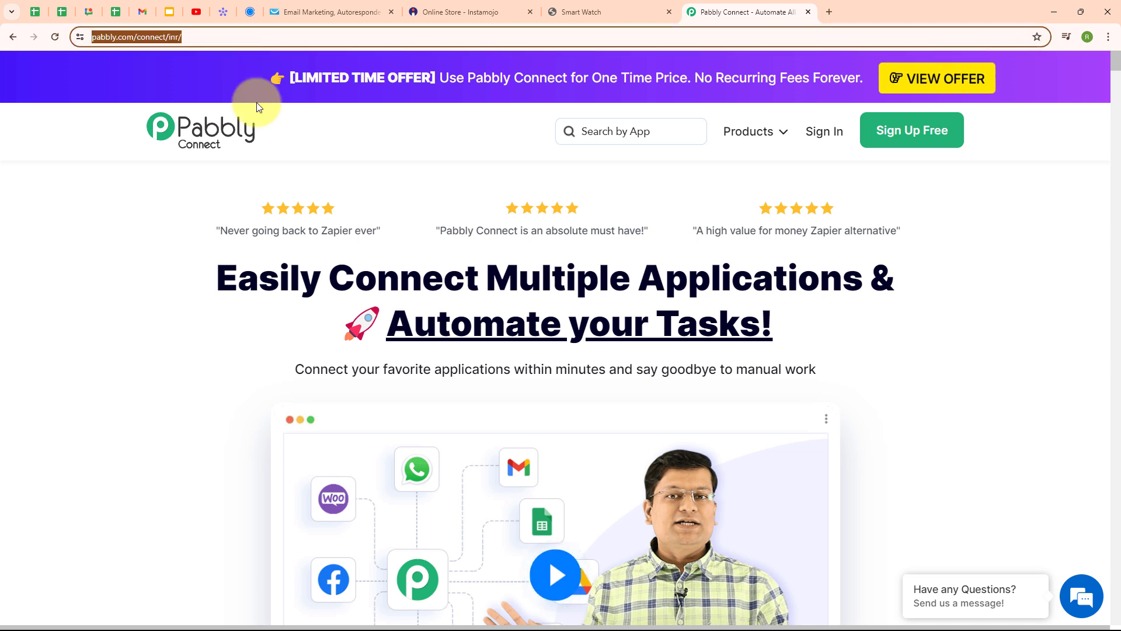
pyautogui.click(283, 195)
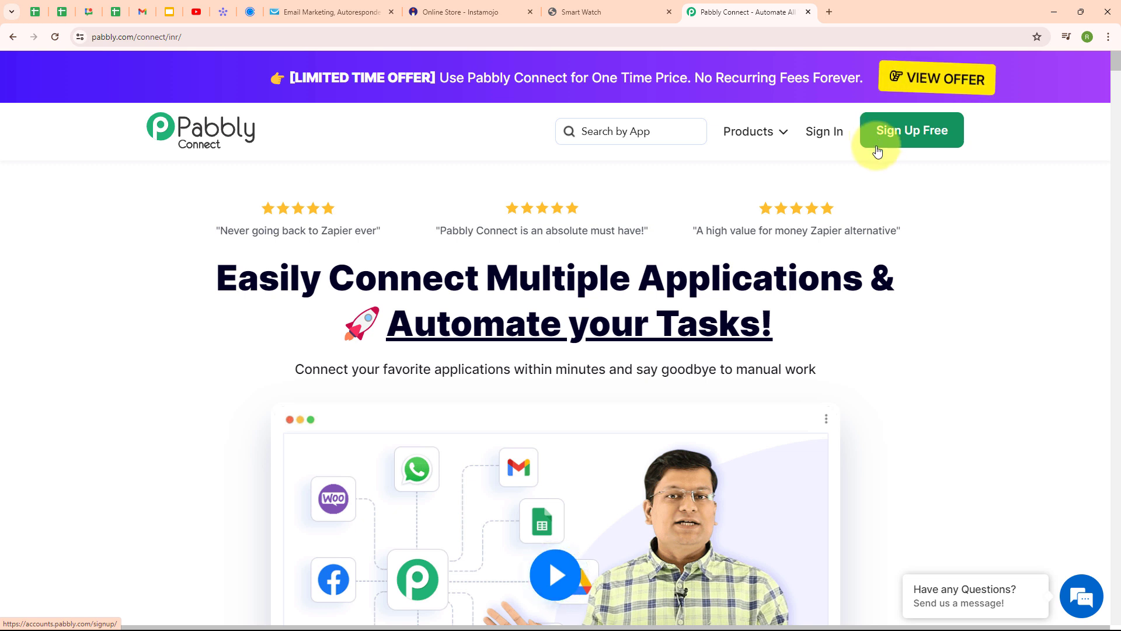
pyautogui.click(822, 137)
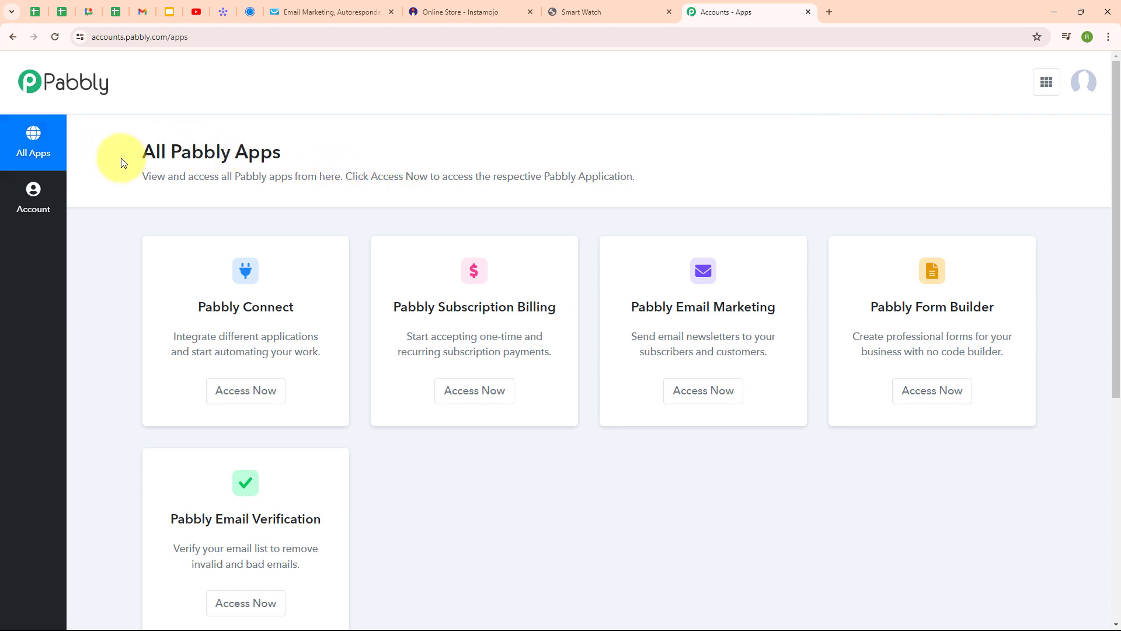
pyautogui.moveTo(143, 156); pyautogui.dragTo(295, 164)
pyautogui.click(306, 165)
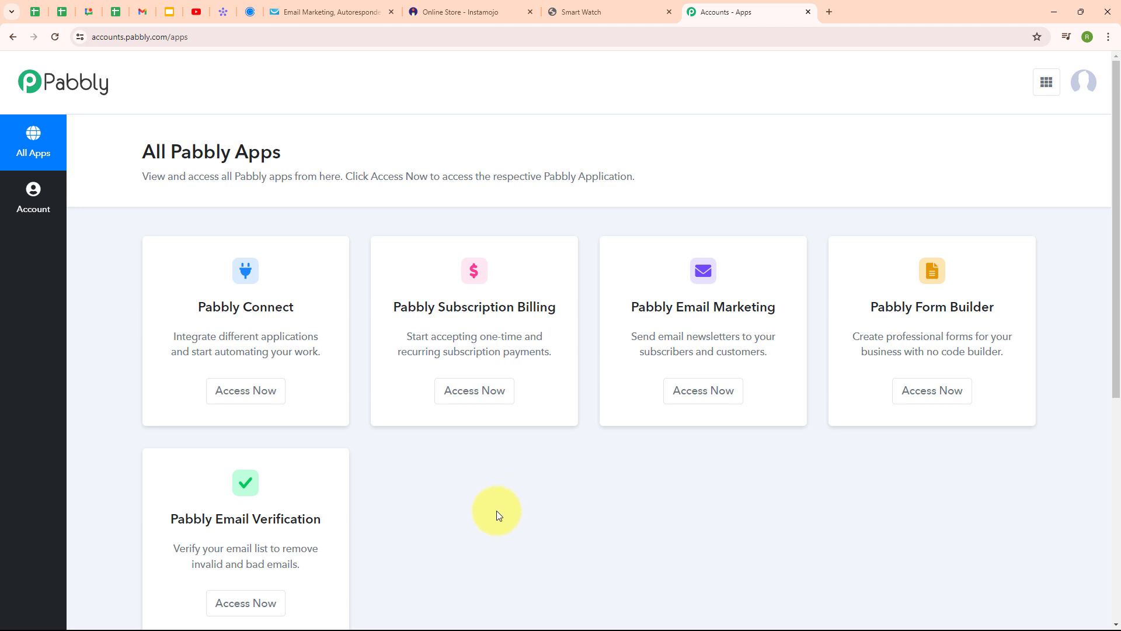
pyautogui.click(261, 391)
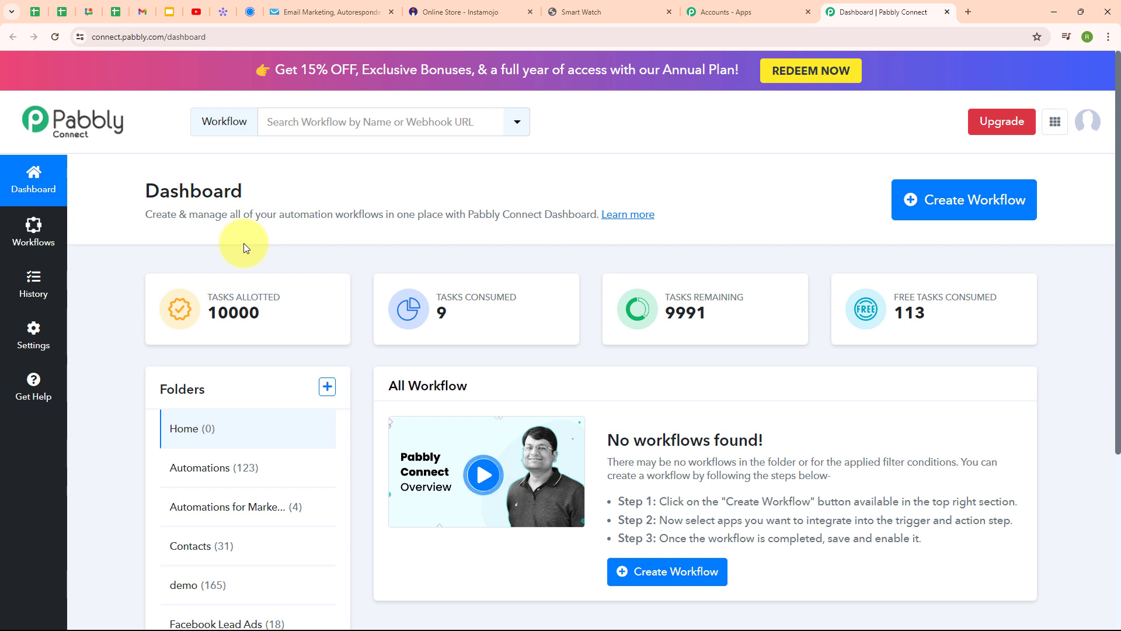
# Step: Create a workflow named 'Create GetResponse Contact on Instamojo Sale' in the Contacts folder
pyautogui.click(921, 199)
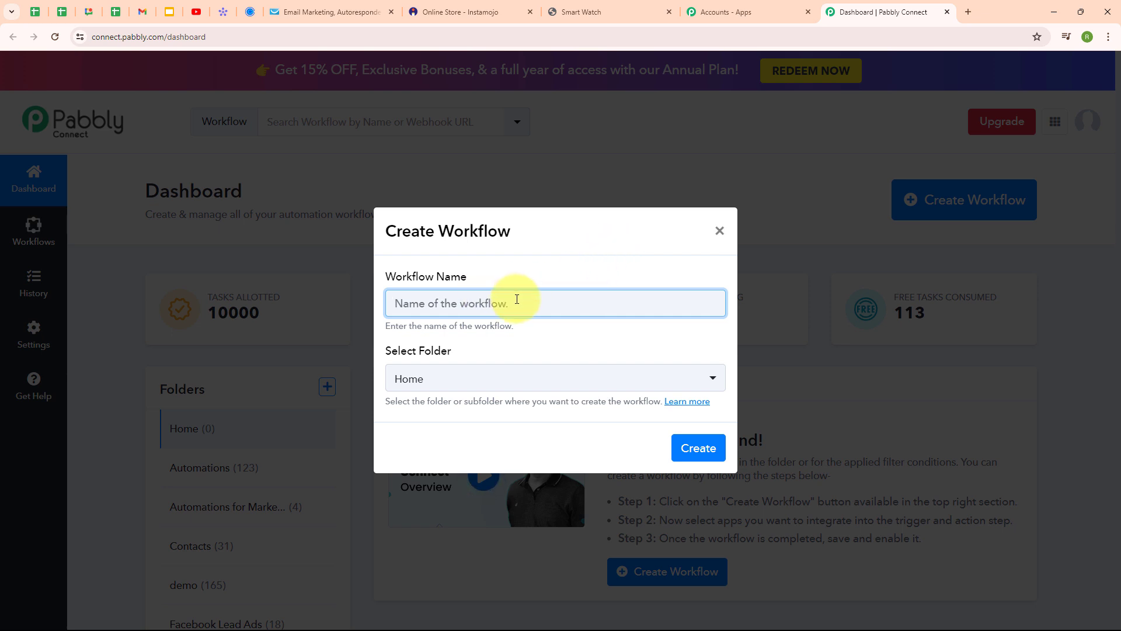
pyautogui.write('Create GetResponse Contact on Instamojo Sale')
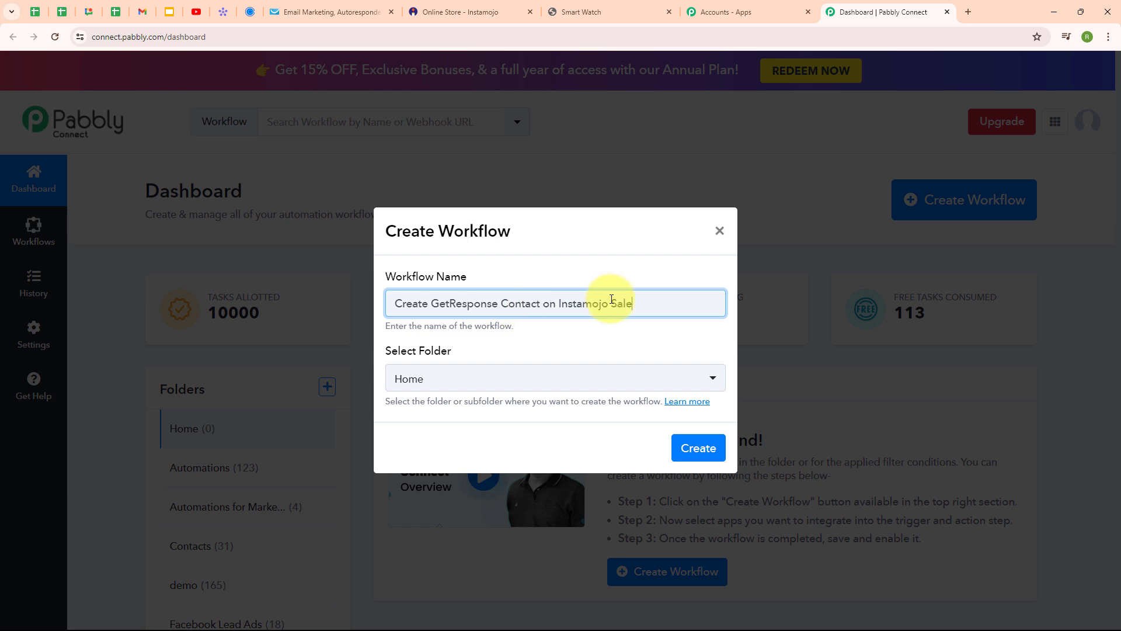
pyautogui.click(501, 383)
pyautogui.click(478, 229)
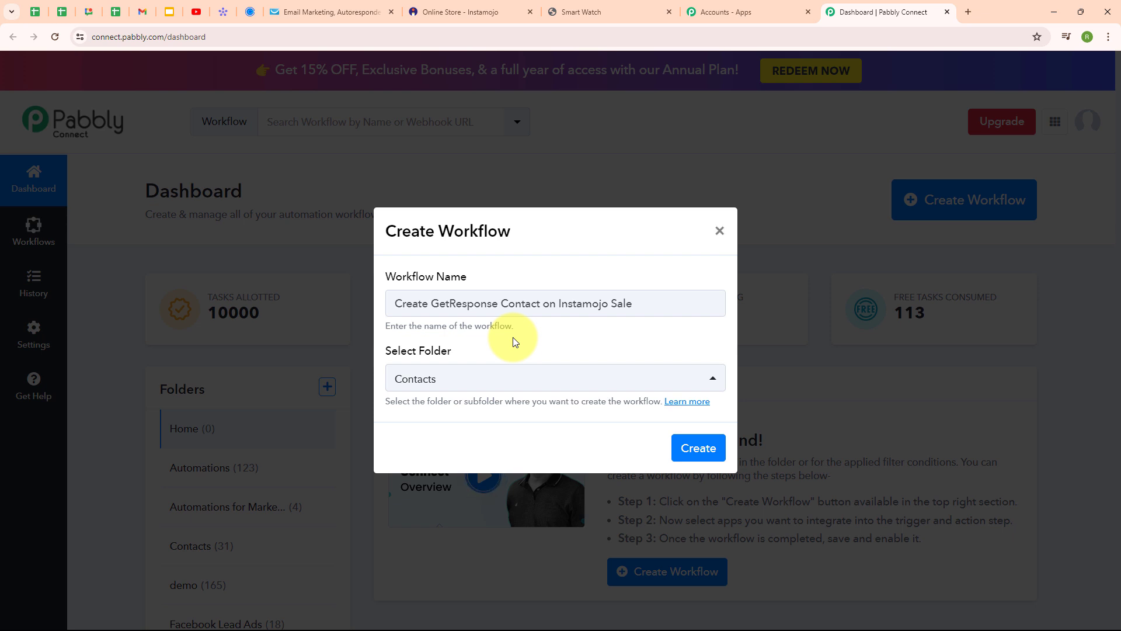
pyautogui.click(695, 450)
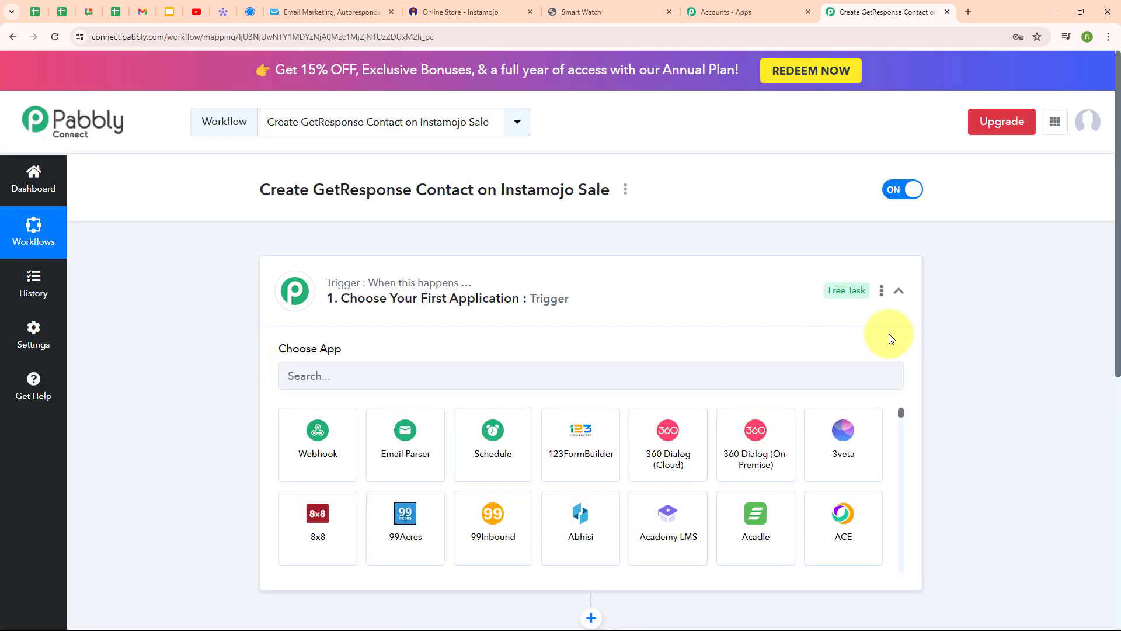
# Step: Set the trigger app to Instamojo V1 with the New Sale event, generating the webhook URL
pyautogui.click(902, 292)
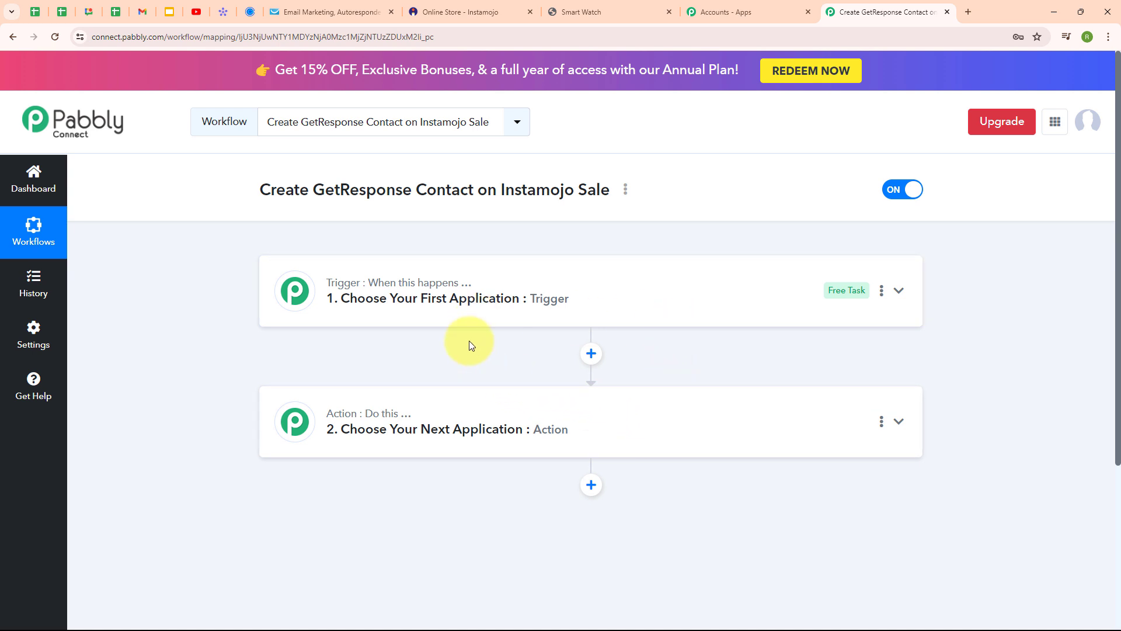
pyautogui.click(900, 291)
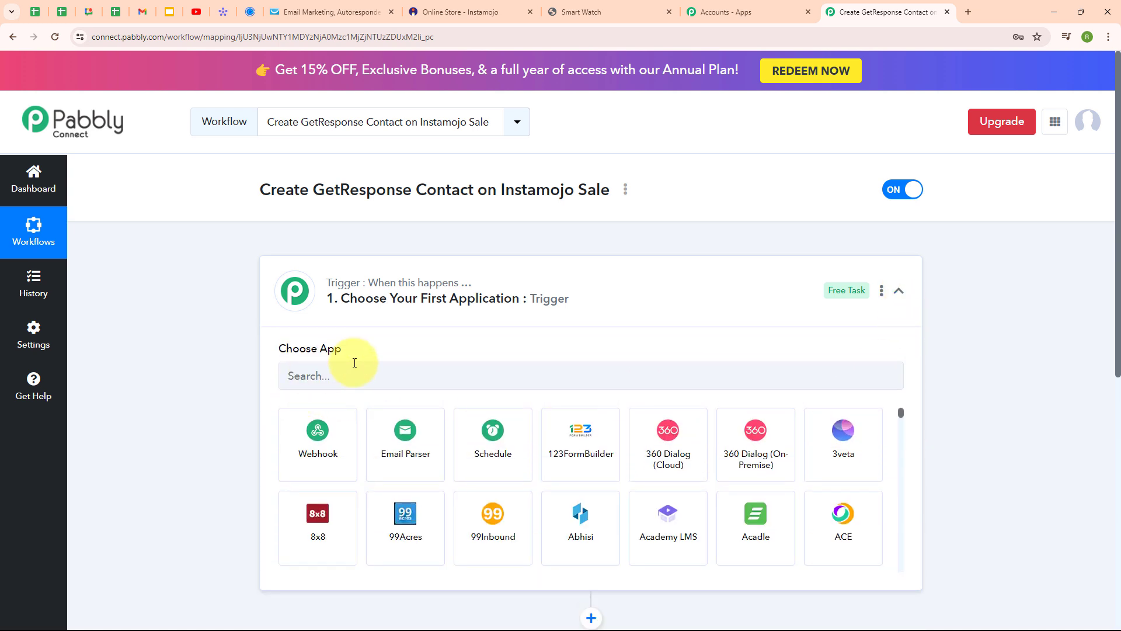
pyautogui.click(361, 381)
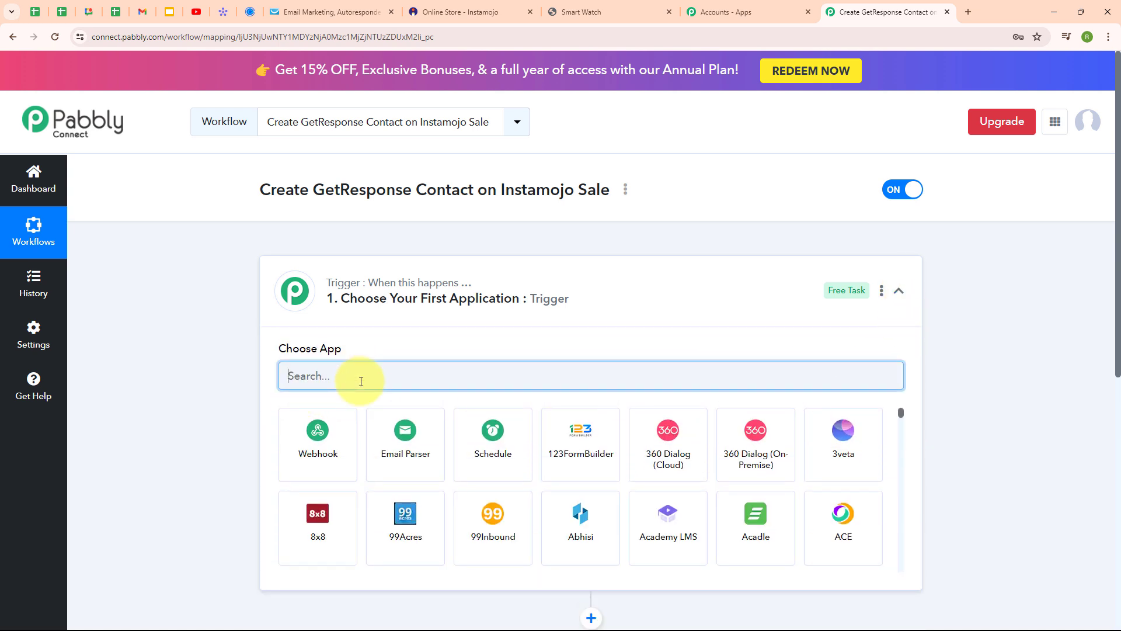
pyautogui.write('Inst')
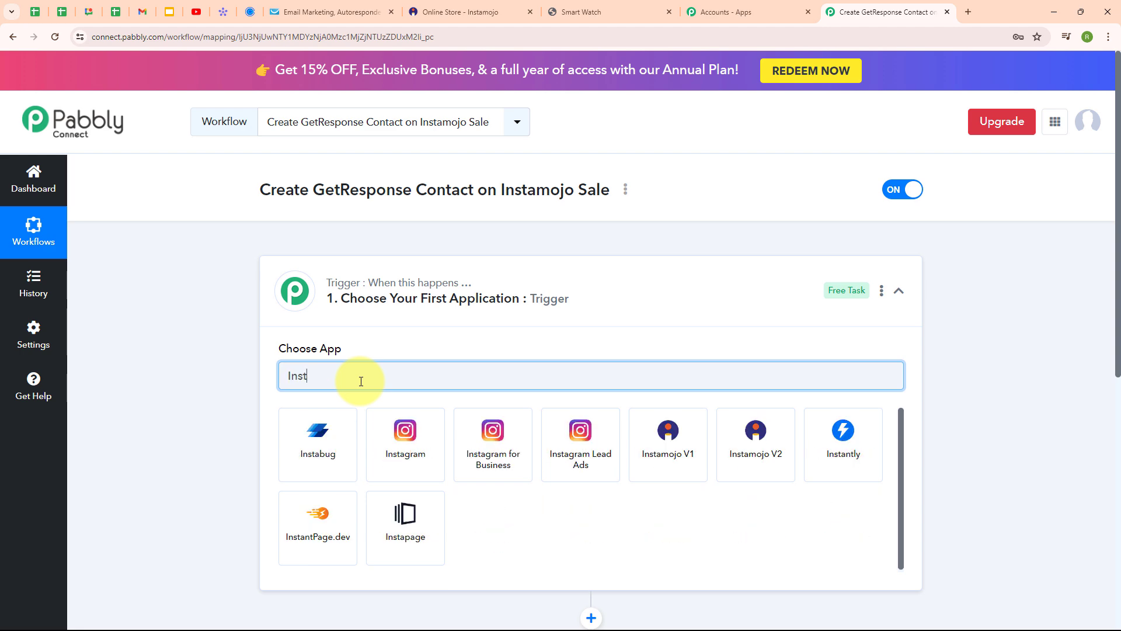
pyautogui.click(666, 441)
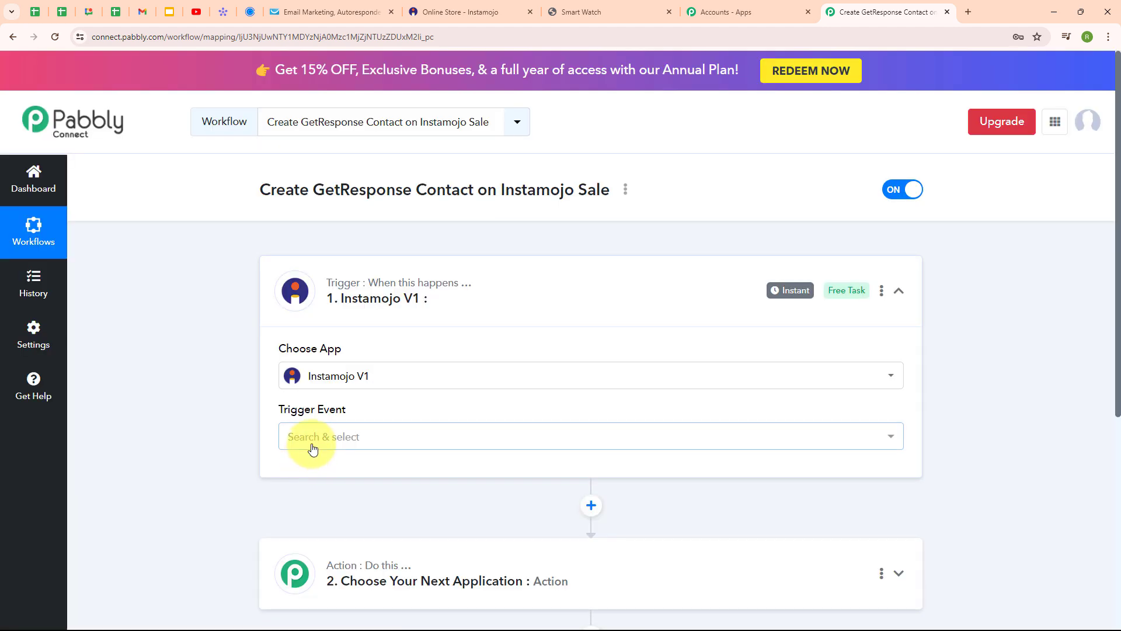
pyautogui.click(313, 448)
pyautogui.click(327, 520)
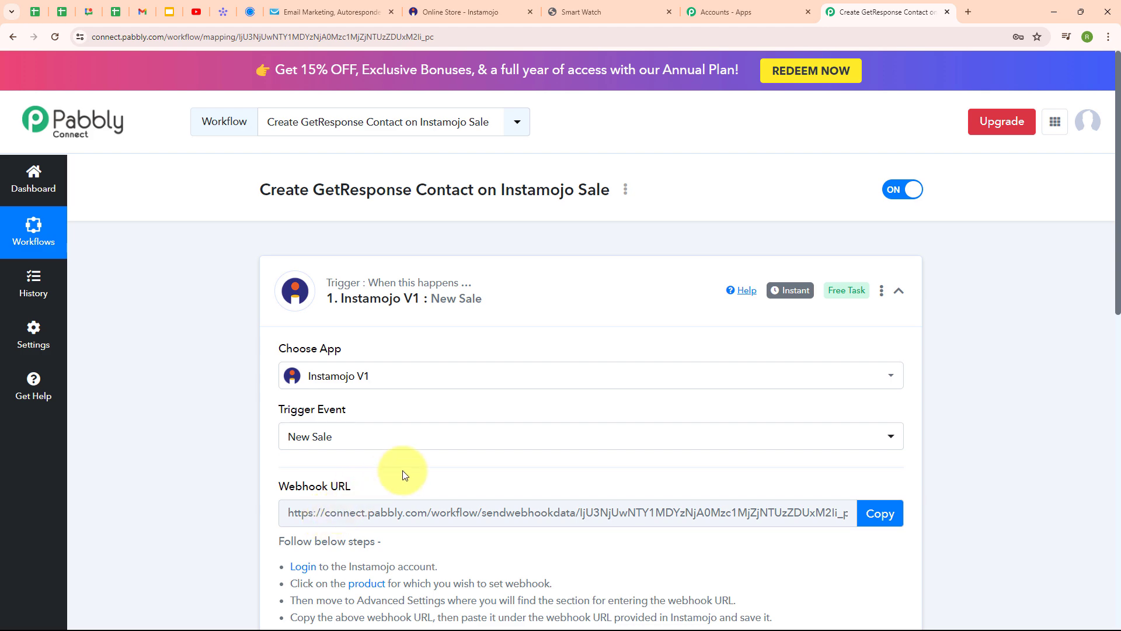
pyautogui.scroll(-2, 402, 471)
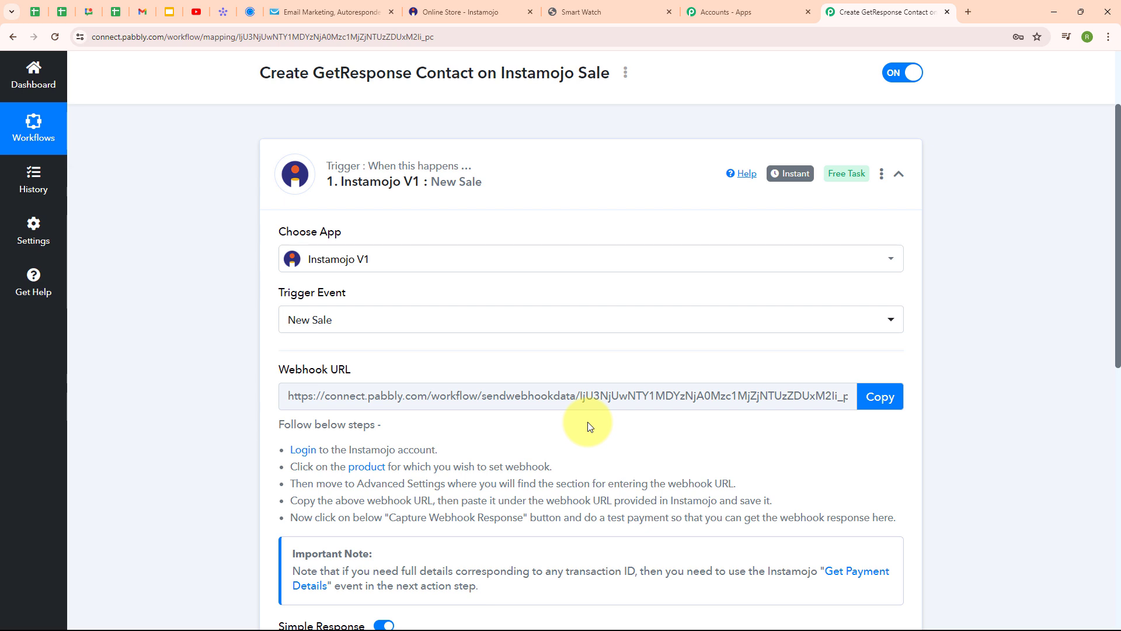
pyautogui.moveTo(291, 449); pyautogui.dragTo(625, 543)
pyautogui.click(581, 463)
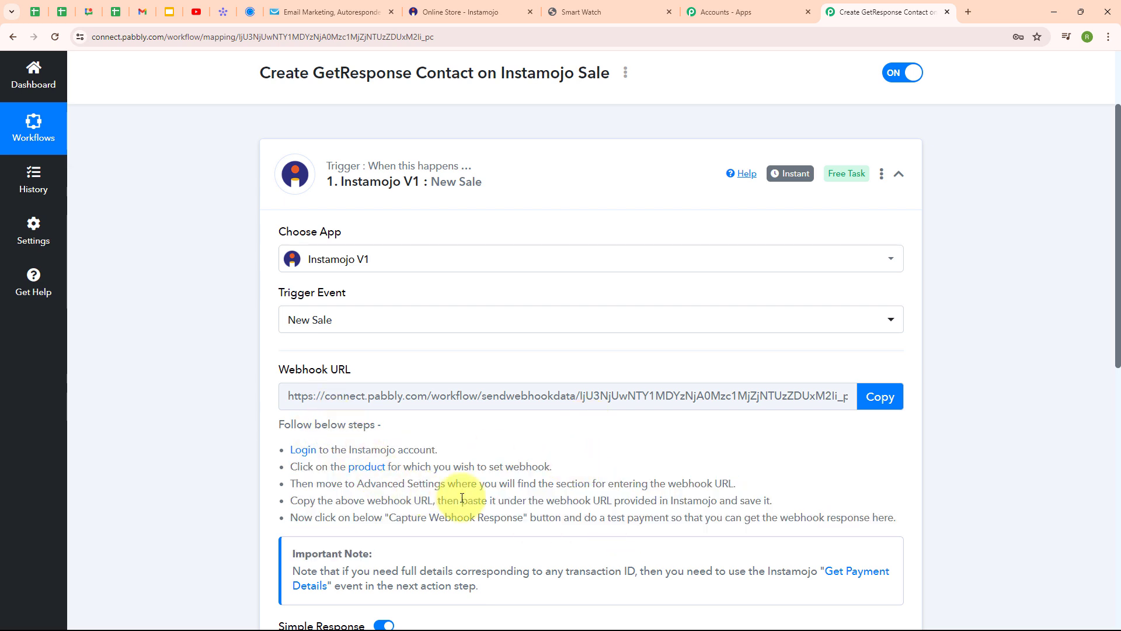
# Step: Open the Smart Watch product's Advanced settings in Instamojo
pyautogui.click(434, 7)
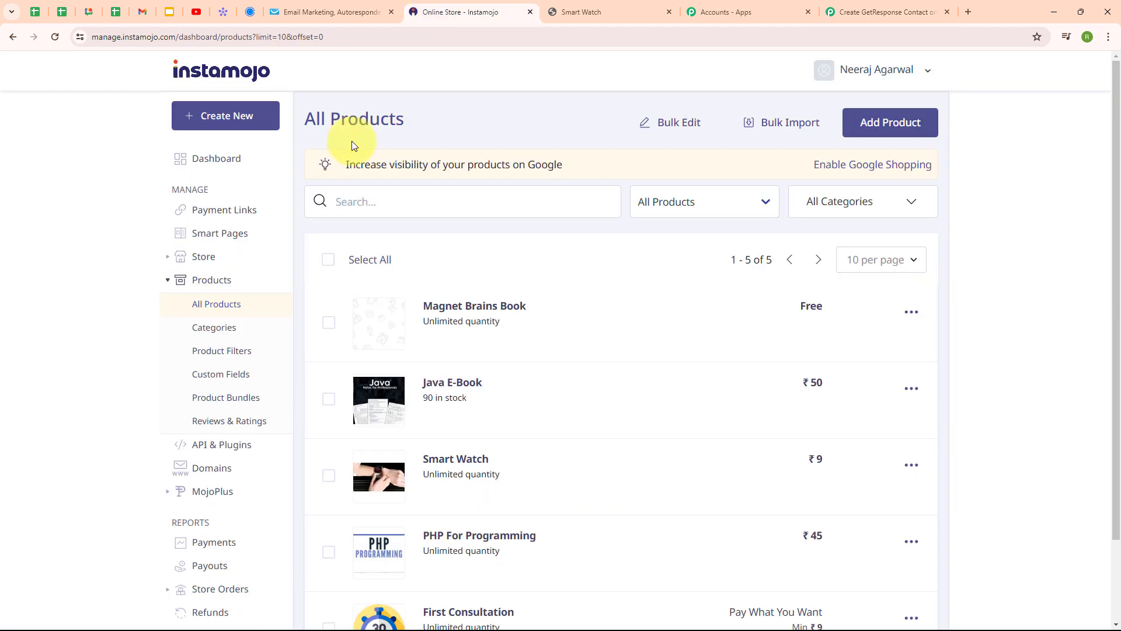
pyautogui.click(450, 480)
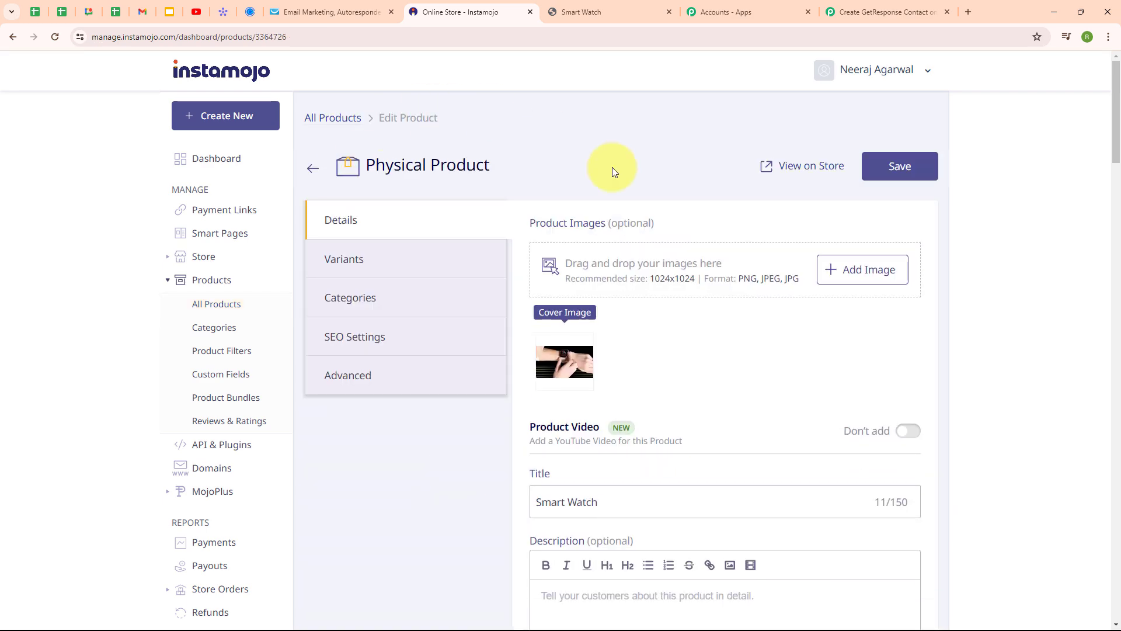
pyautogui.click(364, 381)
pyautogui.scroll(4, 563, 435)
pyautogui.scroll(-3, 630, 437)
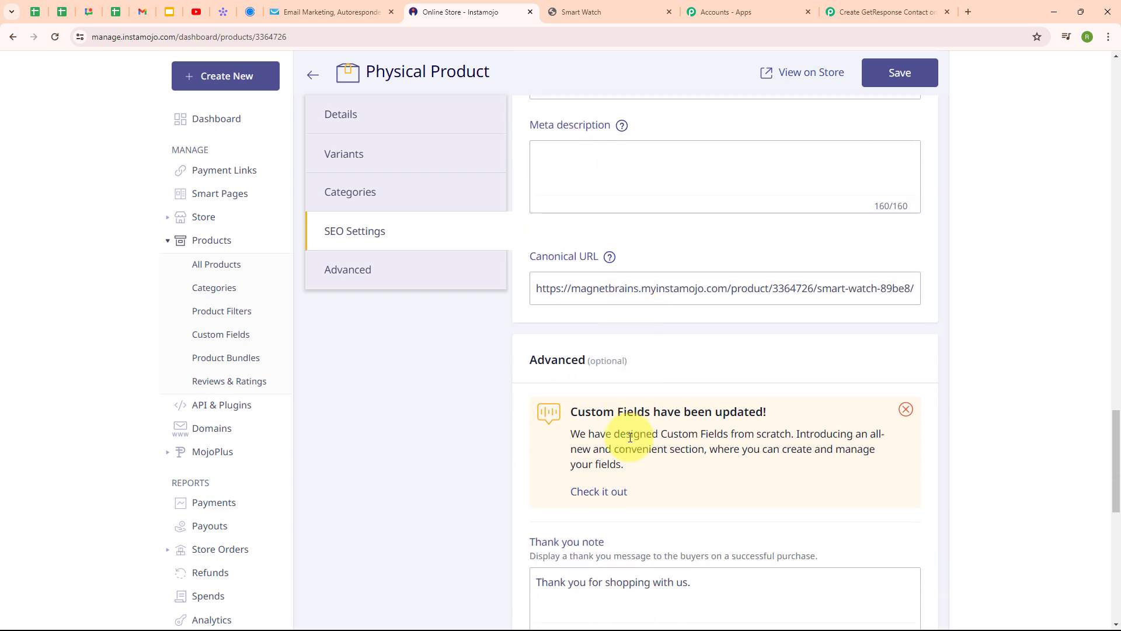
pyautogui.scroll(-6, 631, 438)
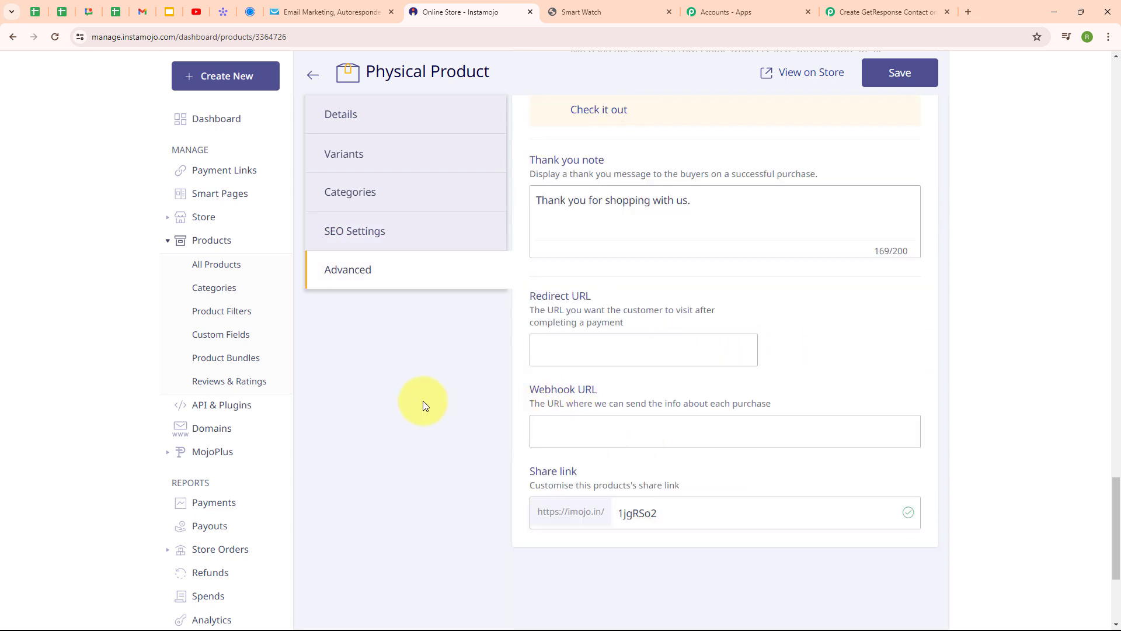
# Step: Copy the Pabbly webhook URL into the product's Webhook URL field and save the product
pyautogui.click(885, 12)
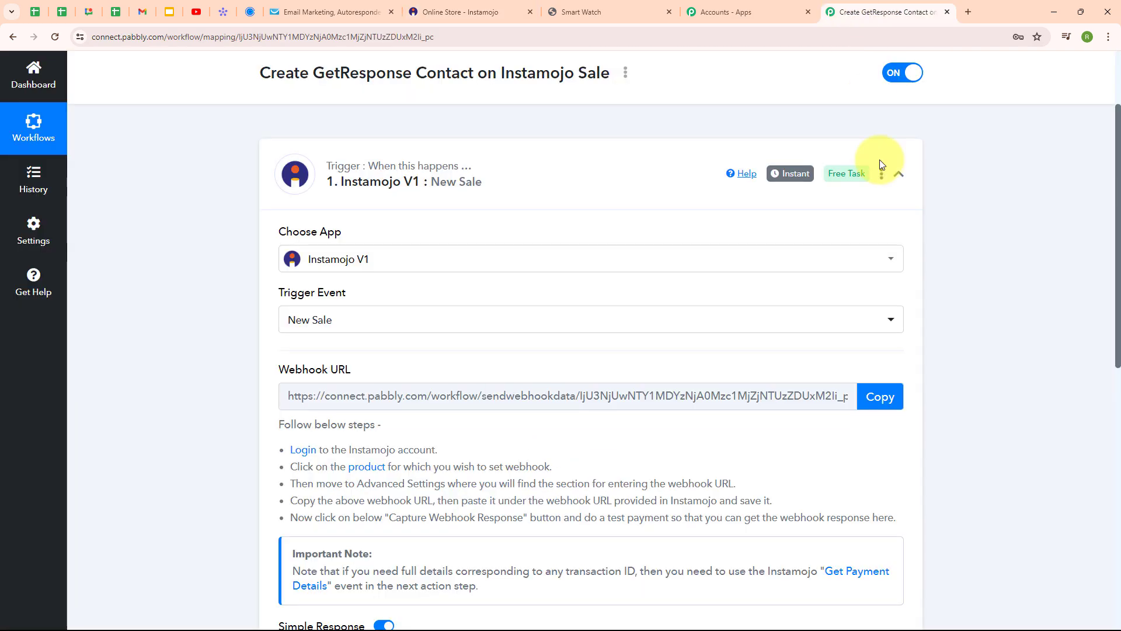
pyautogui.click(880, 398)
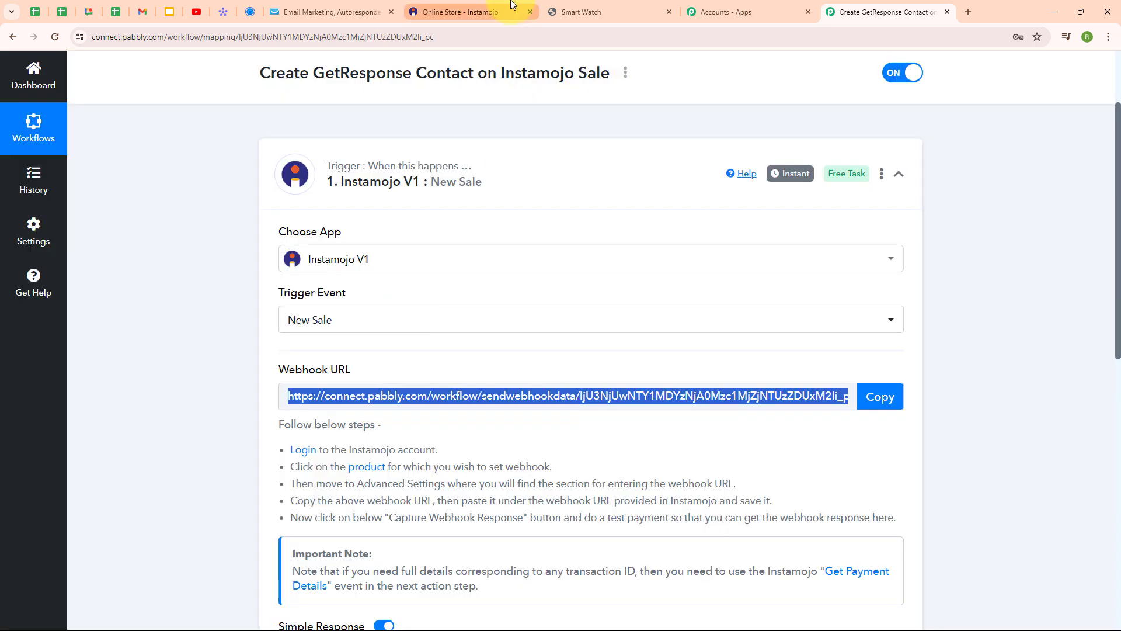
pyautogui.click(461, 11)
pyautogui.click(646, 441)
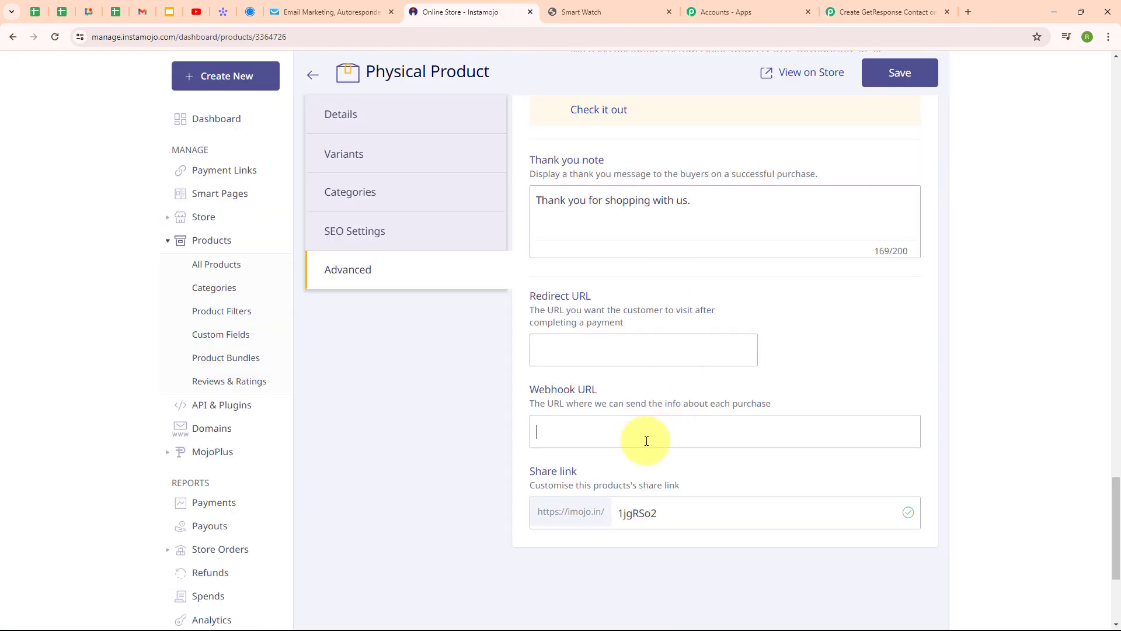
pyautogui.hotkey('ctrl', 'v')
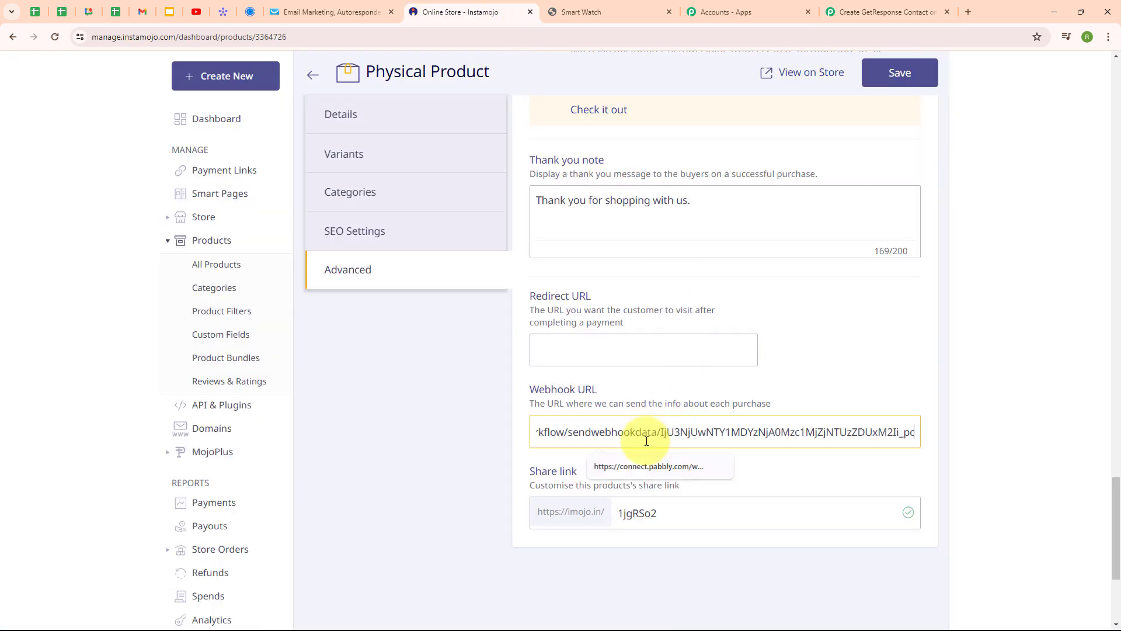
pyautogui.click(447, 464)
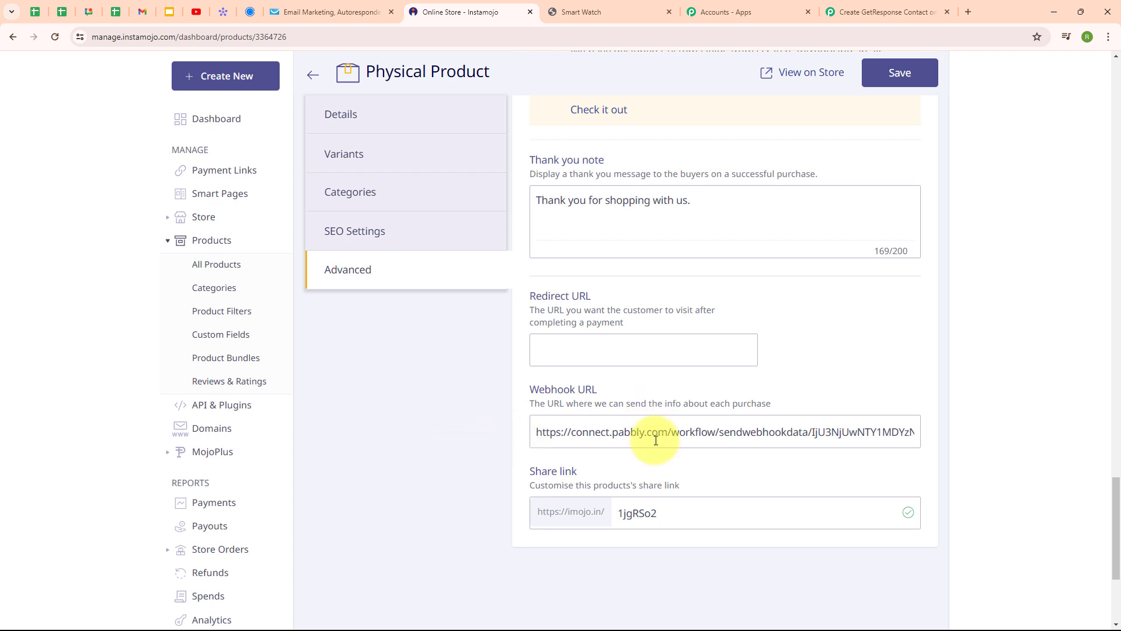
pyautogui.click(925, 69)
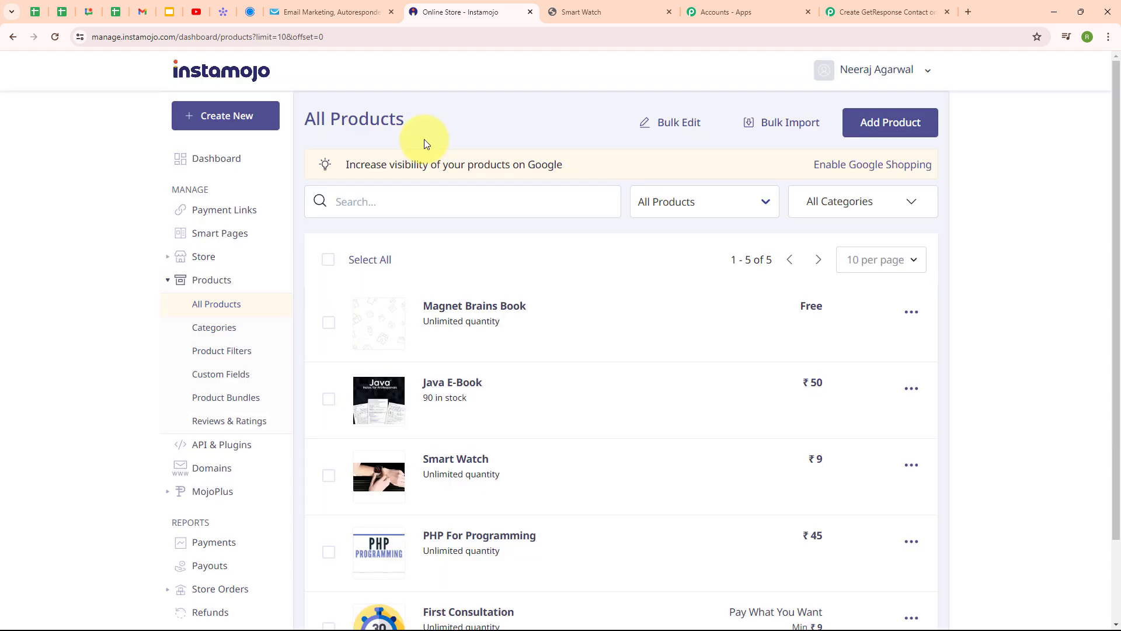
# Step: Confirm the trigger shows Waiting For Webhook Response, then bring up the Smart Watch product page
pyautogui.click(839, 16)
pyautogui.scroll(-5, 671, 312)
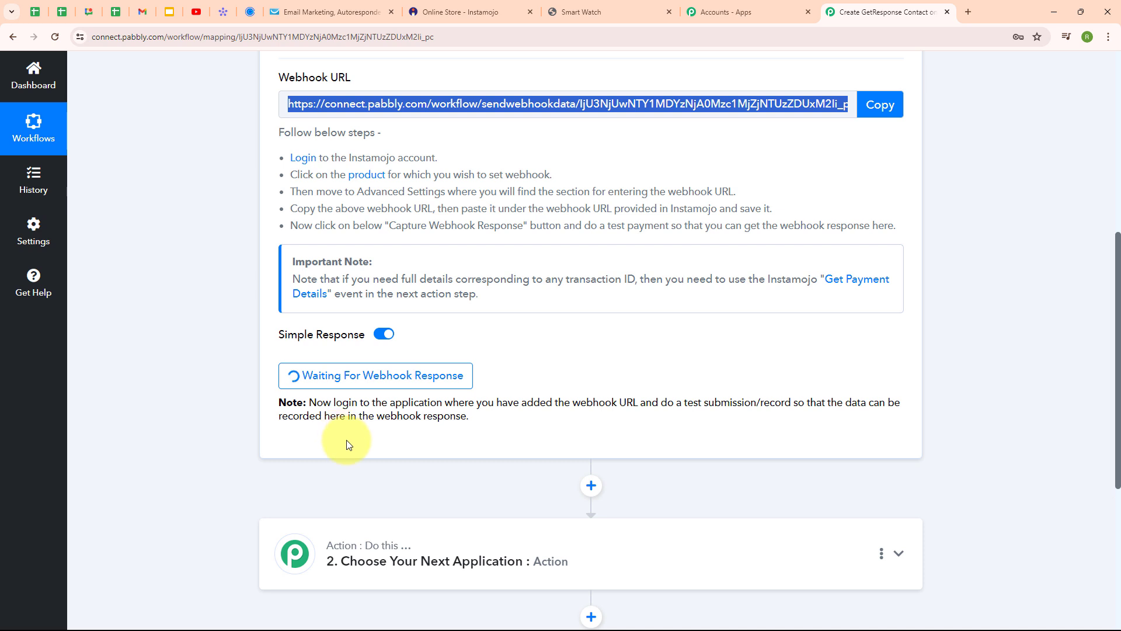
pyautogui.click(631, 7)
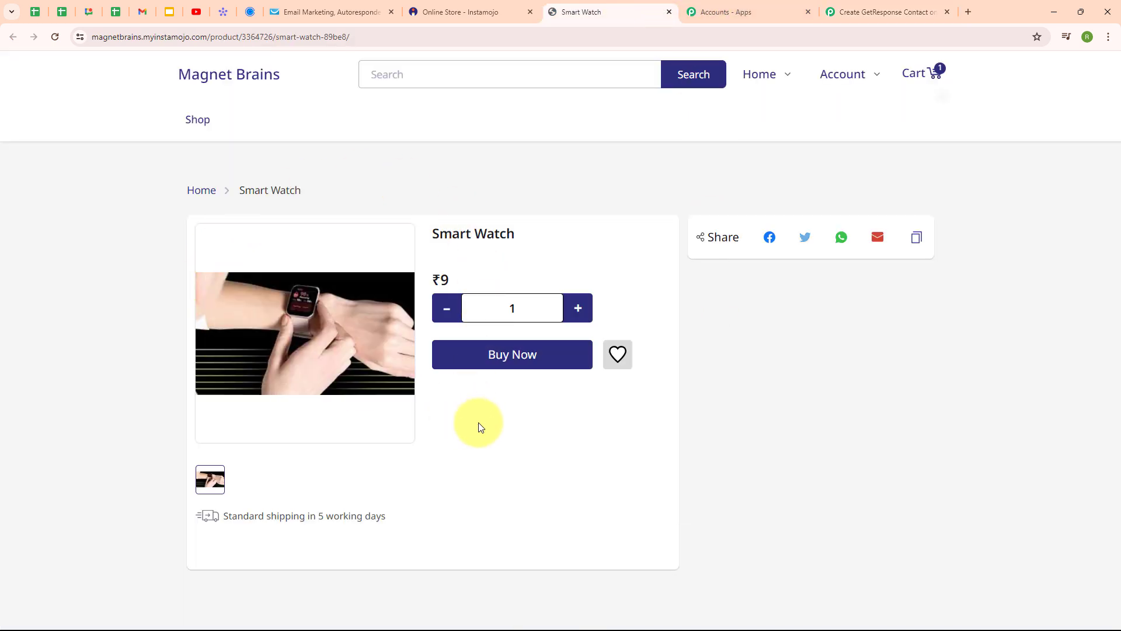
# Step: Start buying the Smart Watch and enter the buyer's first and last name, e-mail and mobile number
pyautogui.click(545, 364)
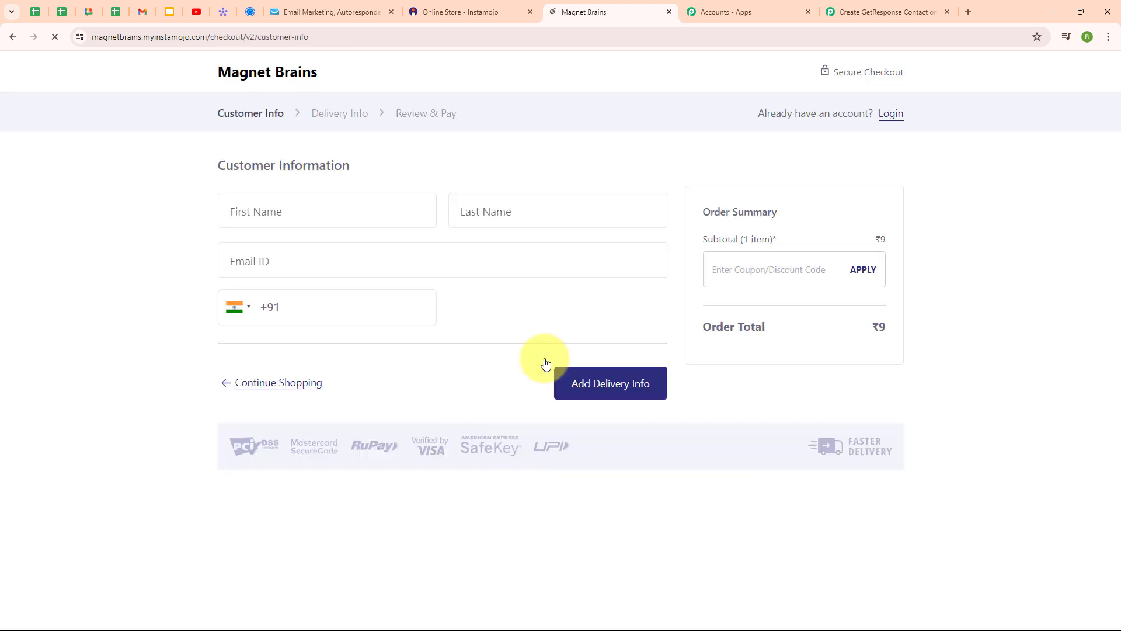
pyautogui.click(304, 207)
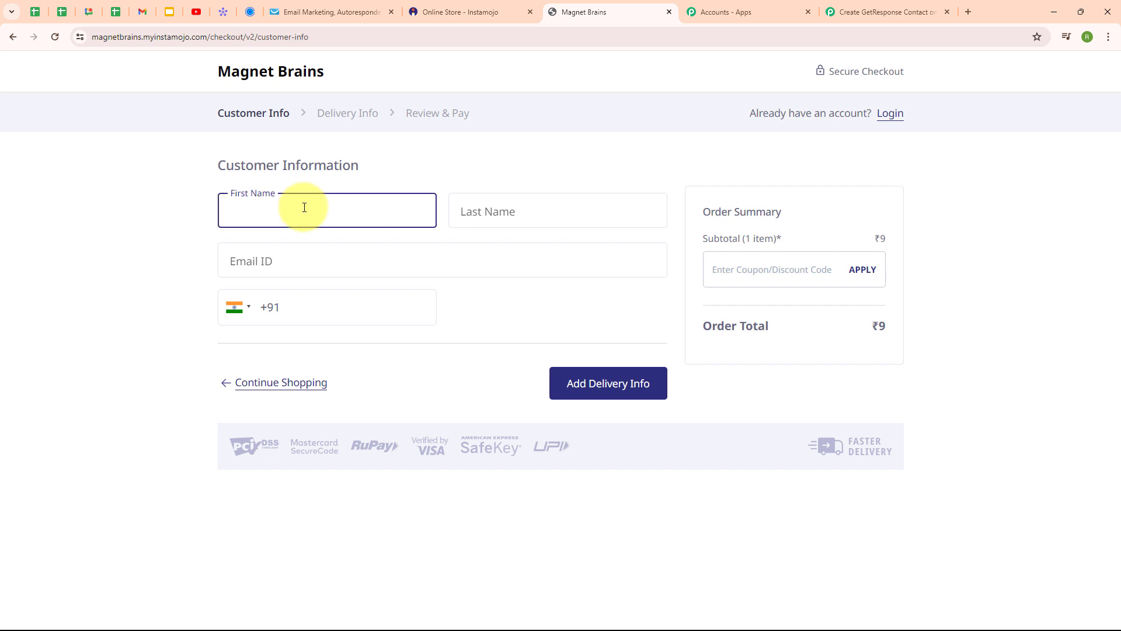
pyautogui.write('Dummy')
pyautogui.click(541, 227)
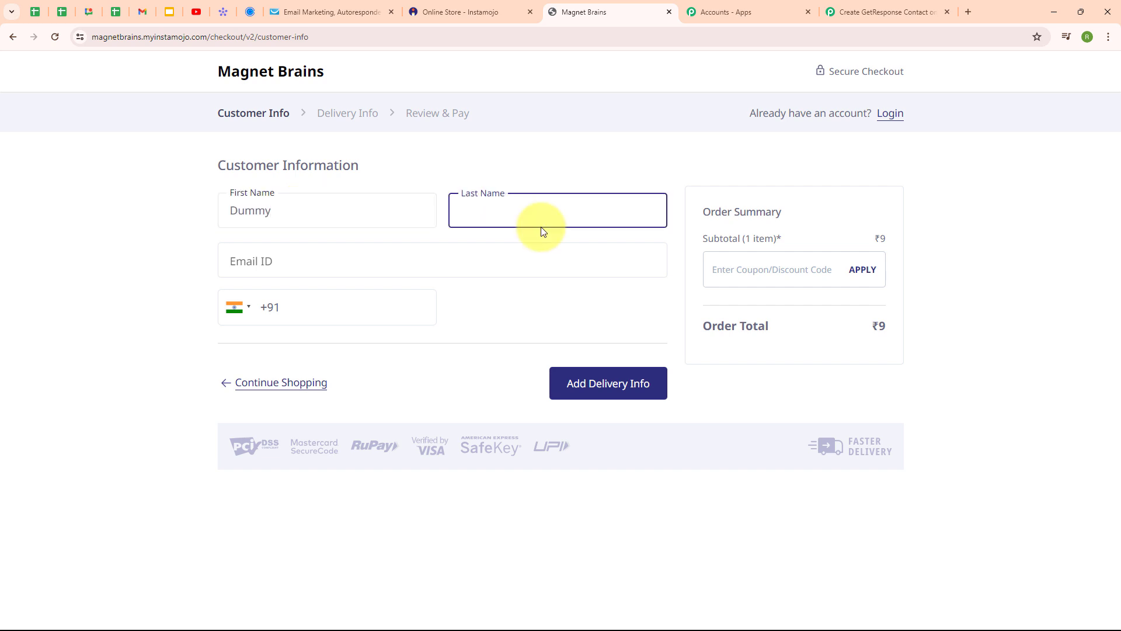
pyautogui.write('User')
pyautogui.click(455, 246)
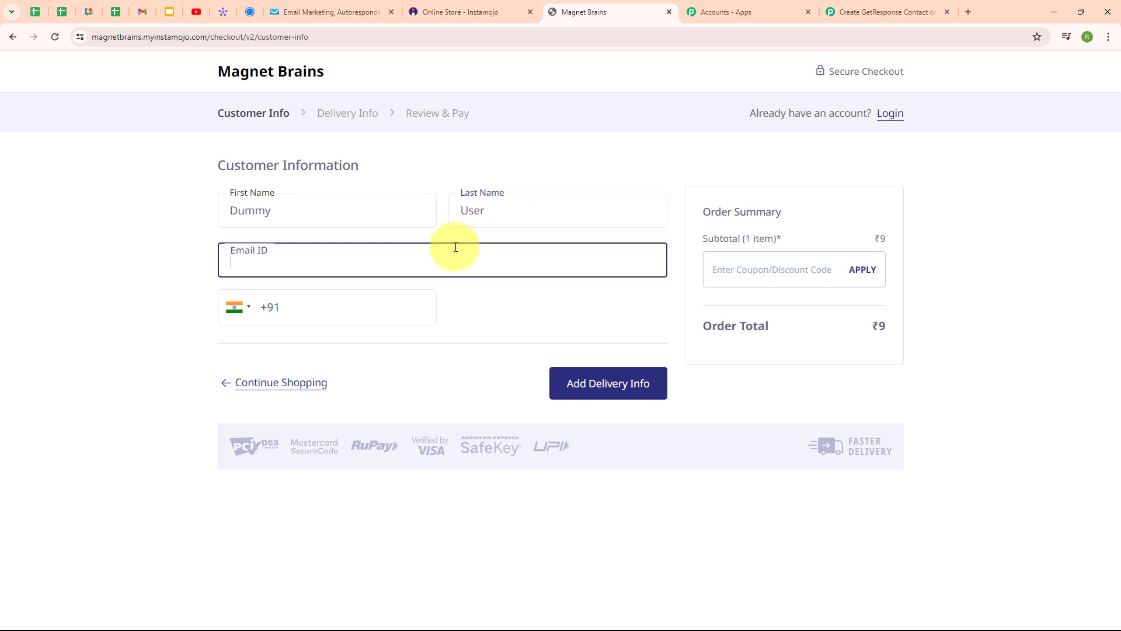
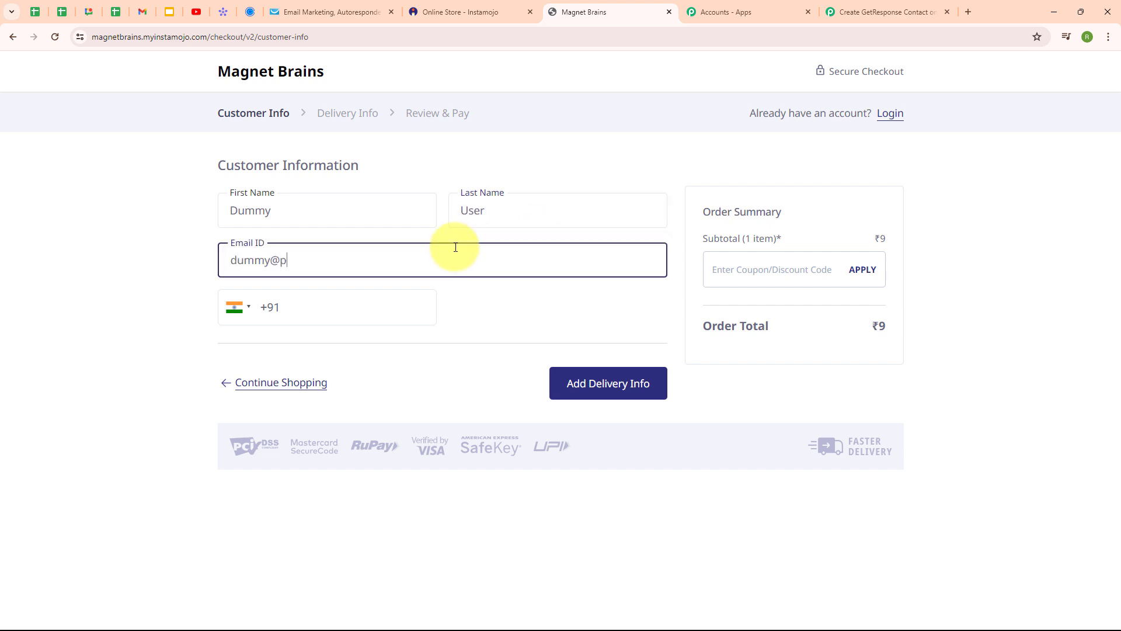
pyautogui.click(326, 305)
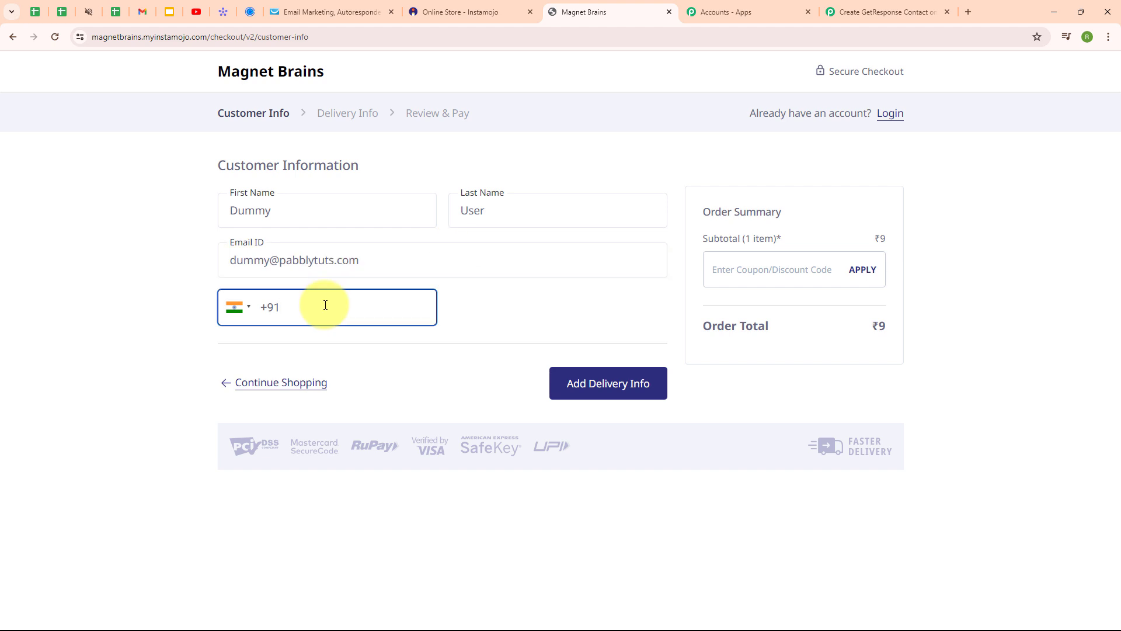
pyautogui.write('99999999999')
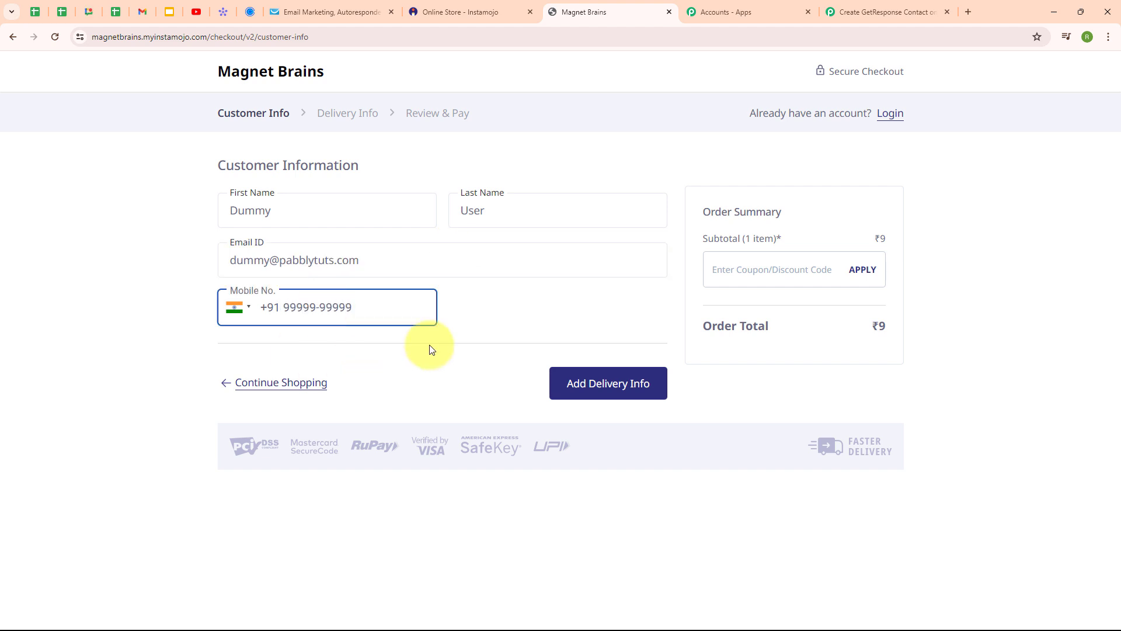
# Step: Add delivery info: house number, district Bhopal and the pincode
pyautogui.click(614, 390)
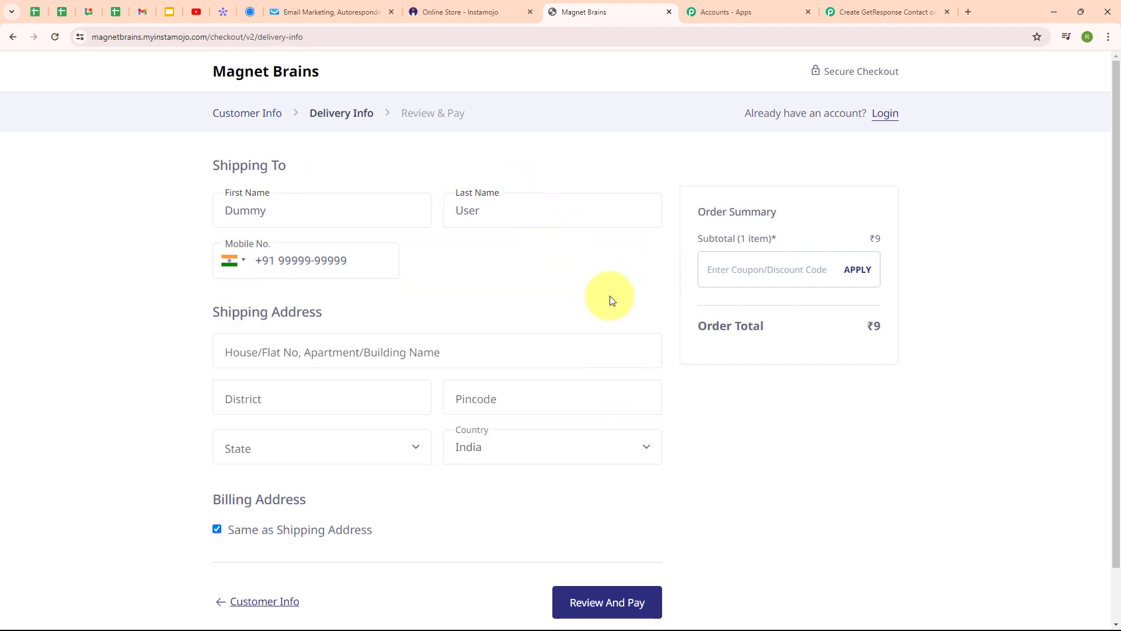
pyautogui.scroll(-1, 608, 295)
pyautogui.click(371, 293)
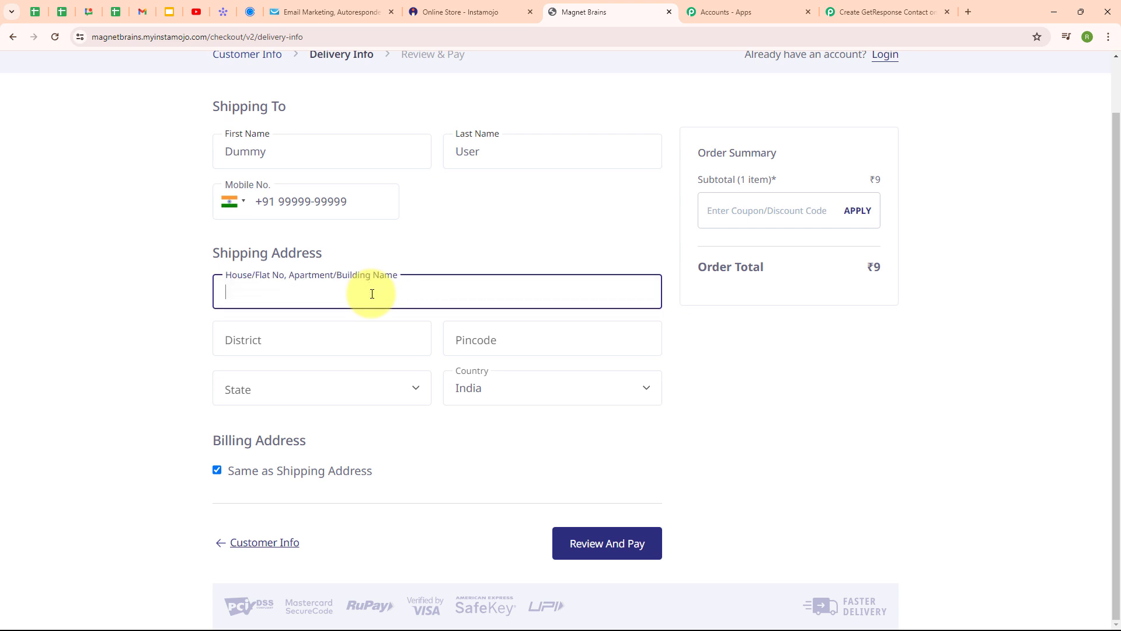
pyautogui.write('123')
pyautogui.click(366, 336)
pyautogui.write('Bhopal')
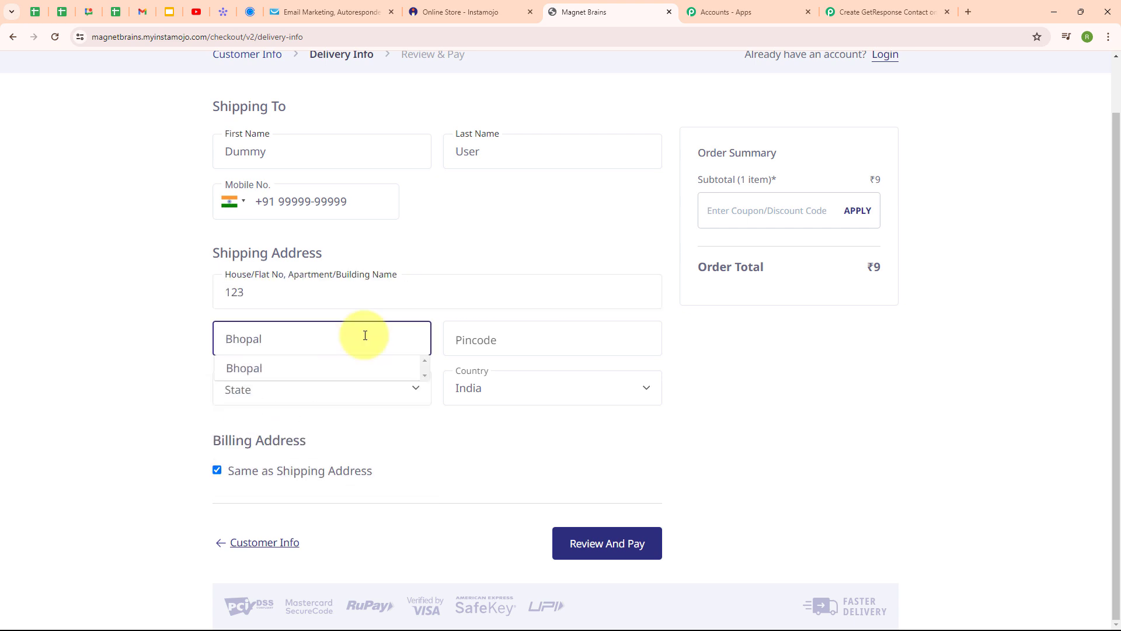
pyautogui.click(540, 334)
pyautogui.write('462003')
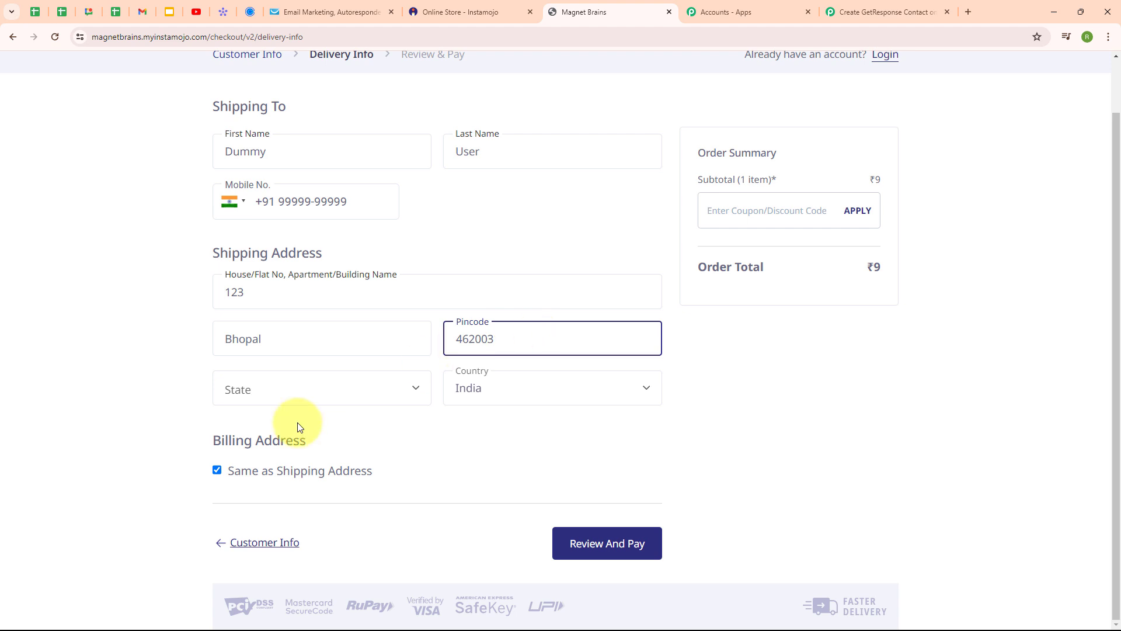
# Step: Choose Madhya Pradesh as the state and continue to Review & Pay
pyautogui.click(292, 388)
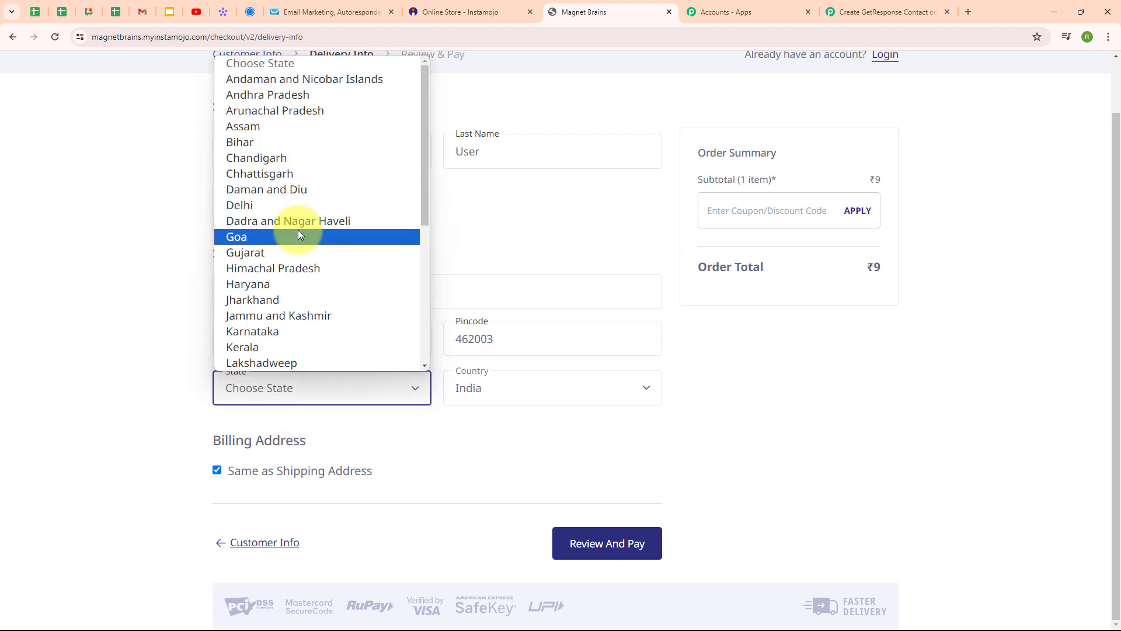
pyautogui.scroll(-4, 298, 230)
pyautogui.scroll(2, 297, 229)
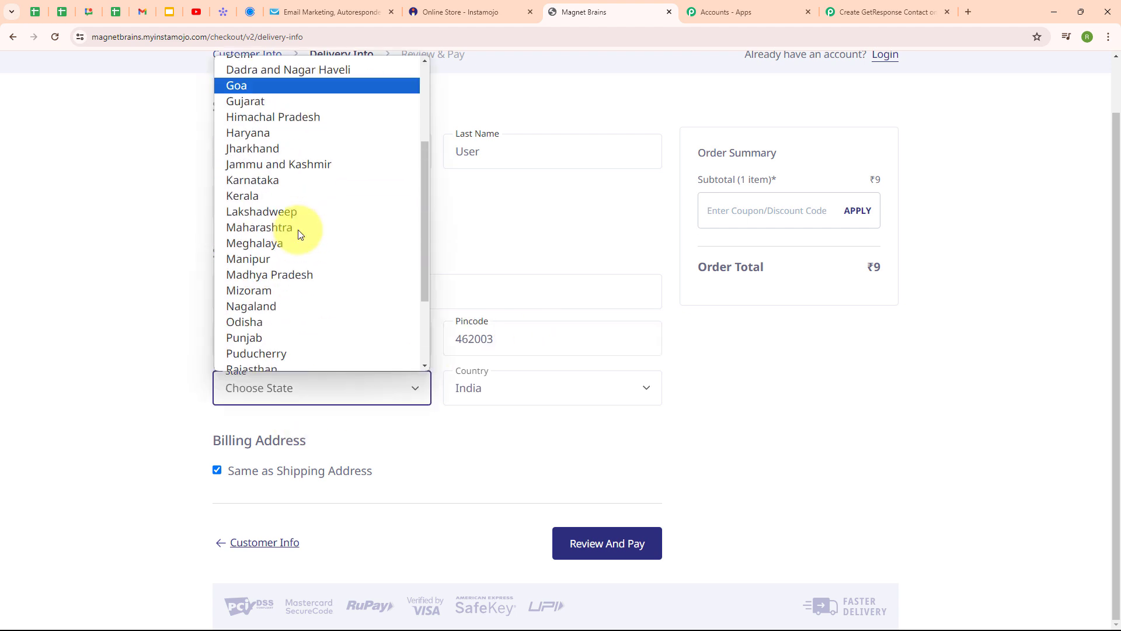
pyautogui.click(280, 273)
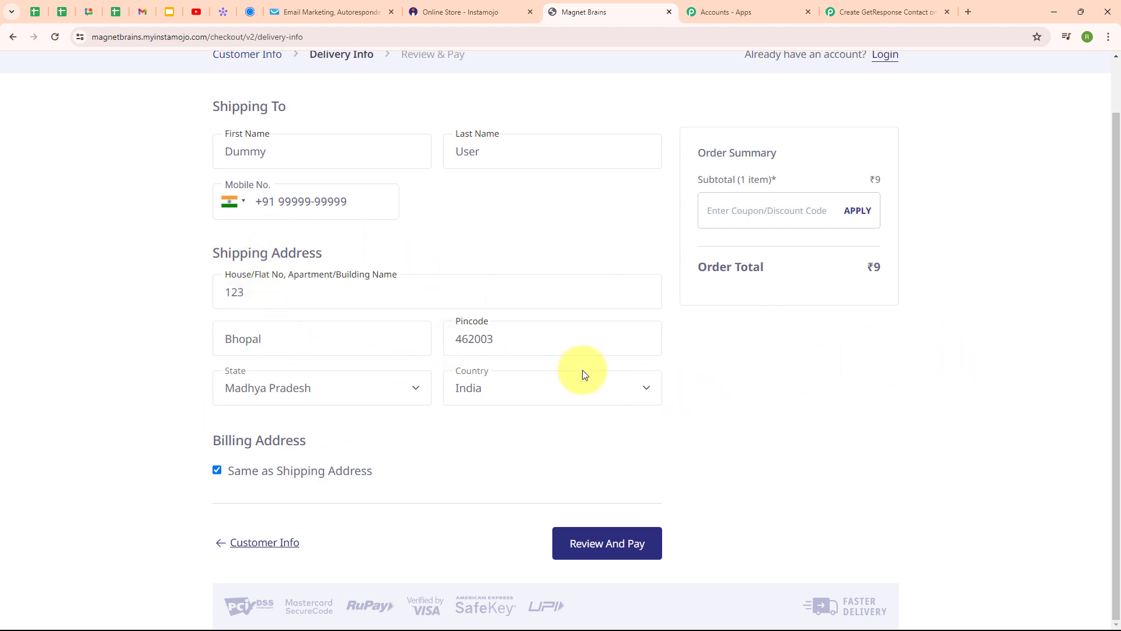
pyautogui.click(601, 543)
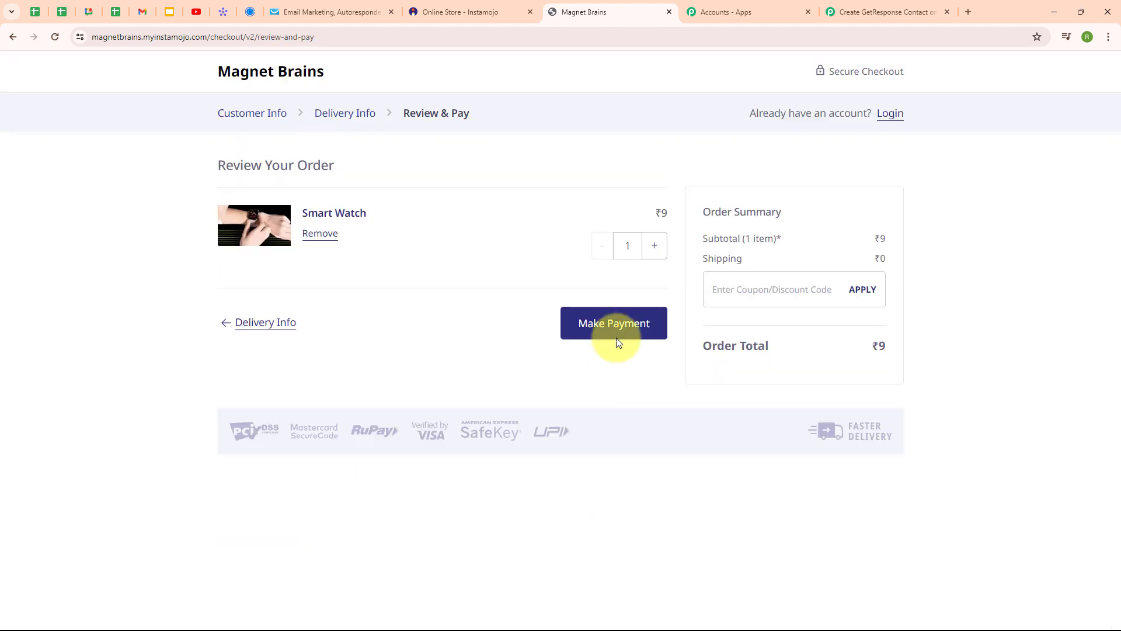
# Step: Pay for the ₹9 order via UPI, then return to the Pabbly workflow to see the captured sale
pyautogui.click(622, 334)
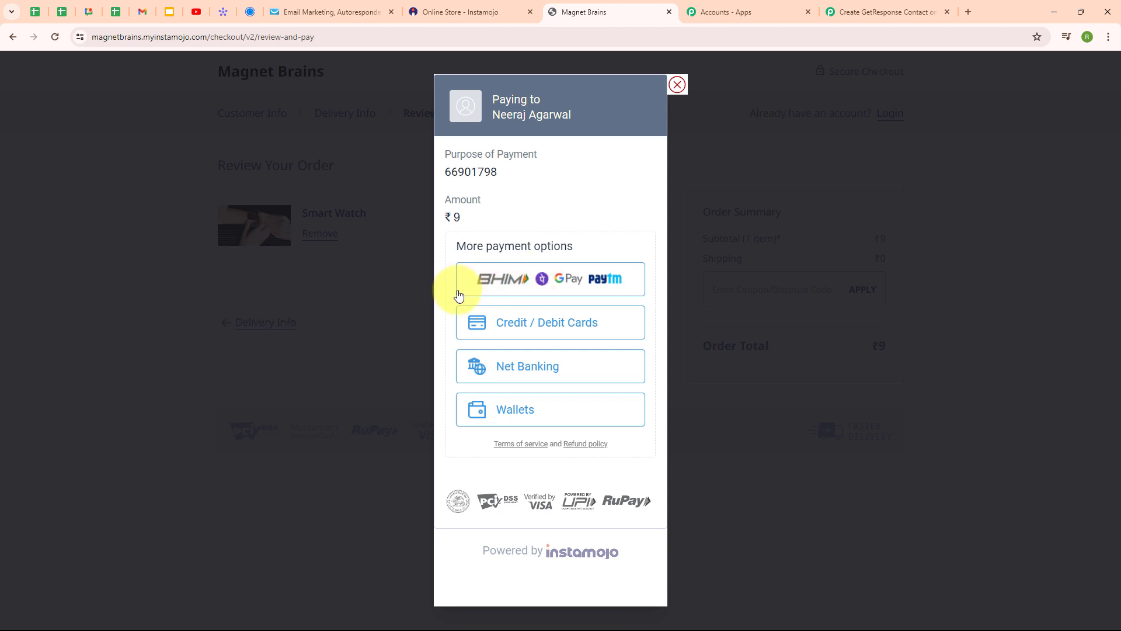
pyautogui.click(576, 286)
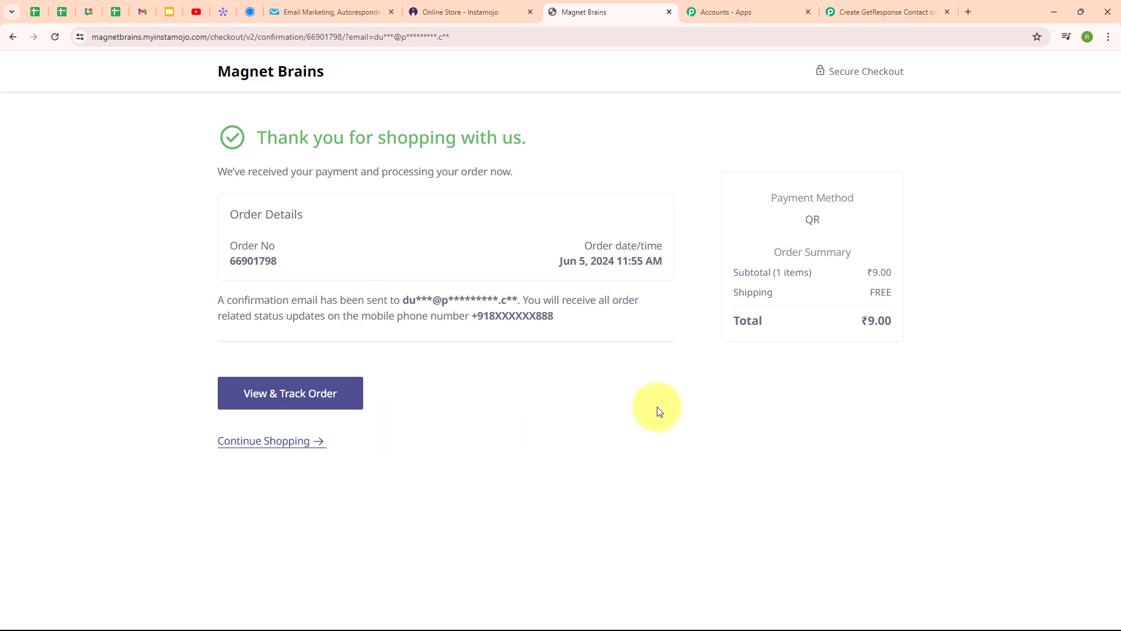
pyautogui.click(850, 3)
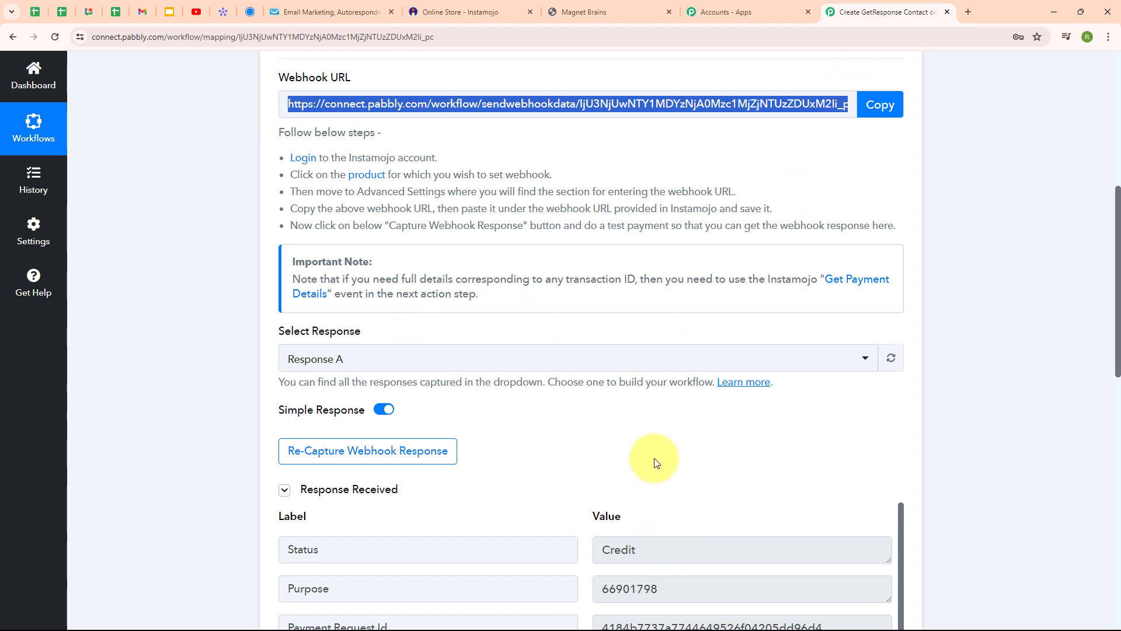
# Step: Scroll through the captured response fields: status Credit, currency INR, amount 9.00
pyautogui.scroll(-1, 654, 461)
pyautogui.scroll(-4, 654, 461)
pyautogui.scroll(-1, 643, 458)
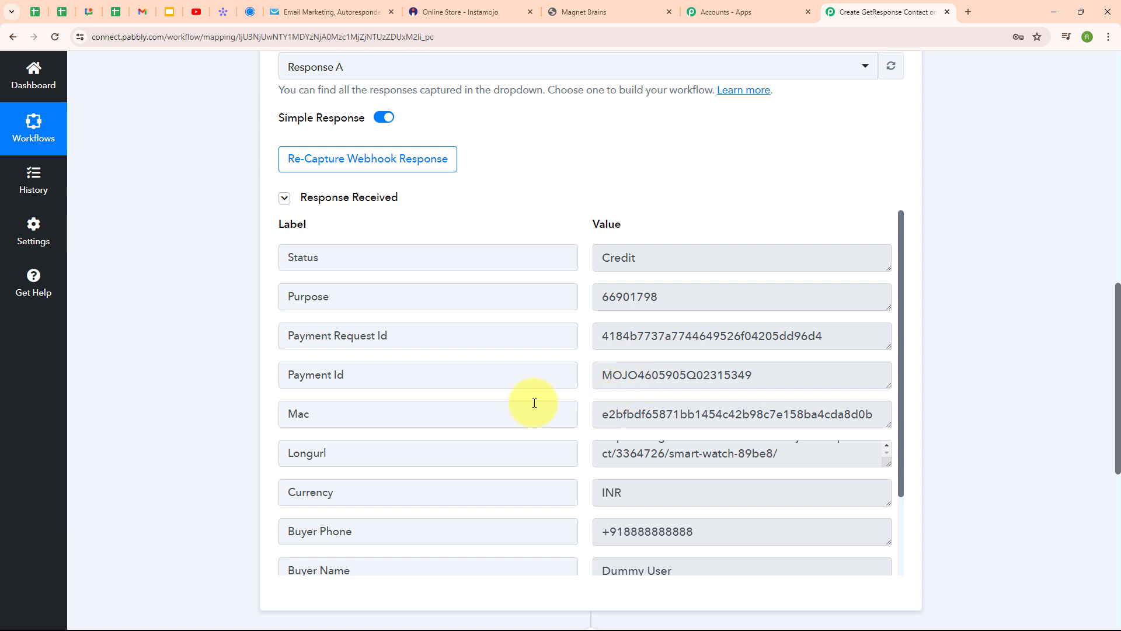
pyautogui.scroll(-2, 747, 372)
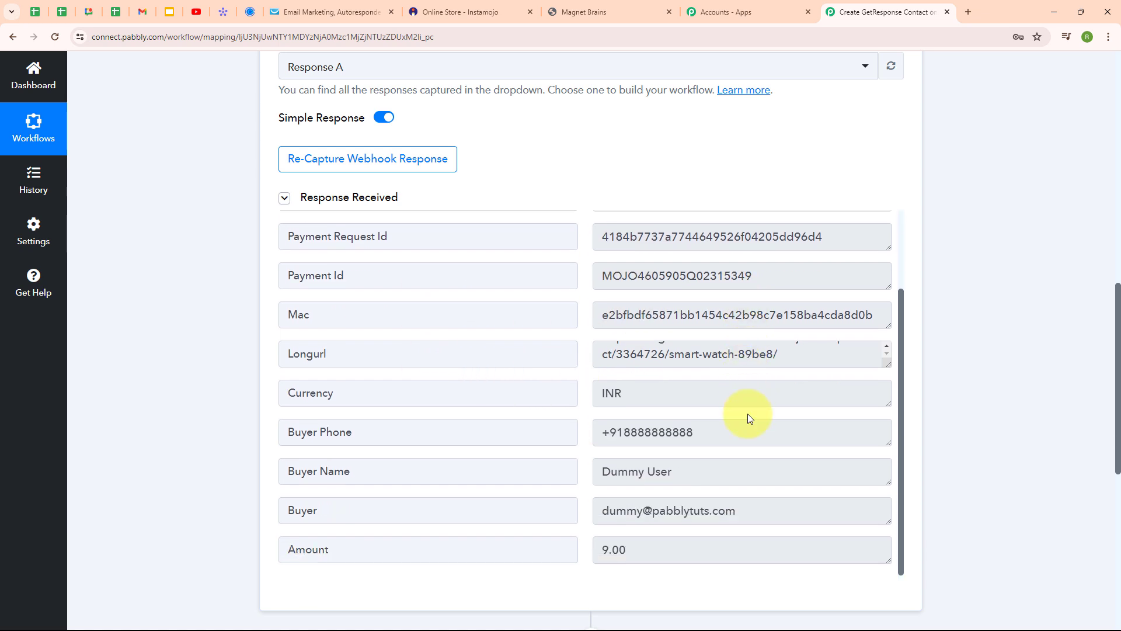
pyautogui.scroll(-6, 671, 318)
pyautogui.scroll(4, 671, 317)
pyautogui.scroll(10, 822, 141)
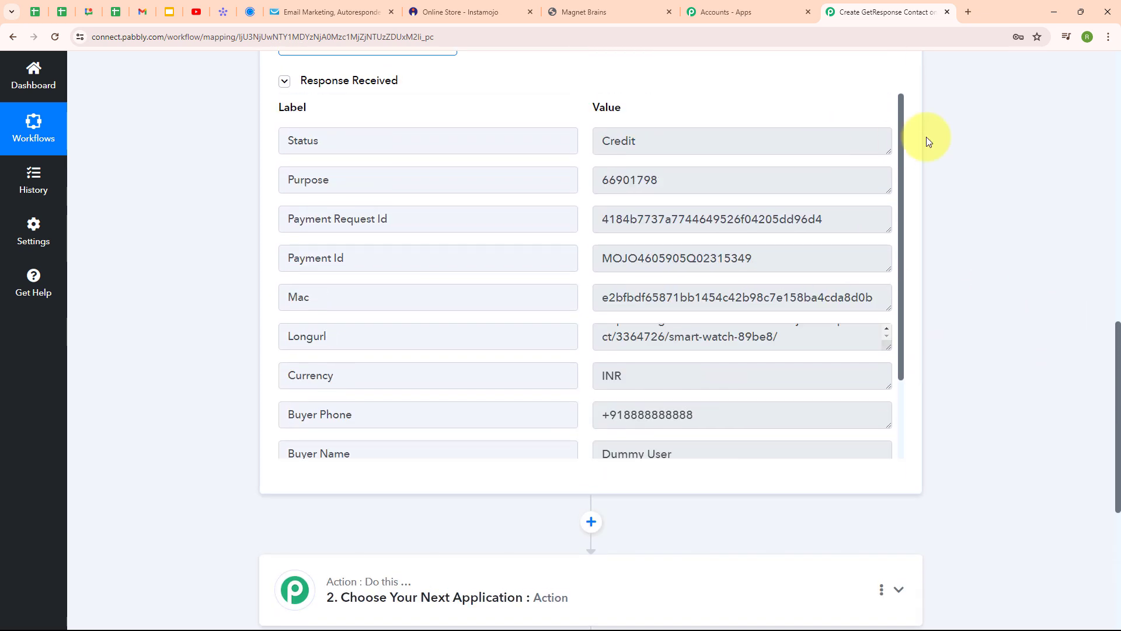
pyautogui.scroll(3, 823, 95)
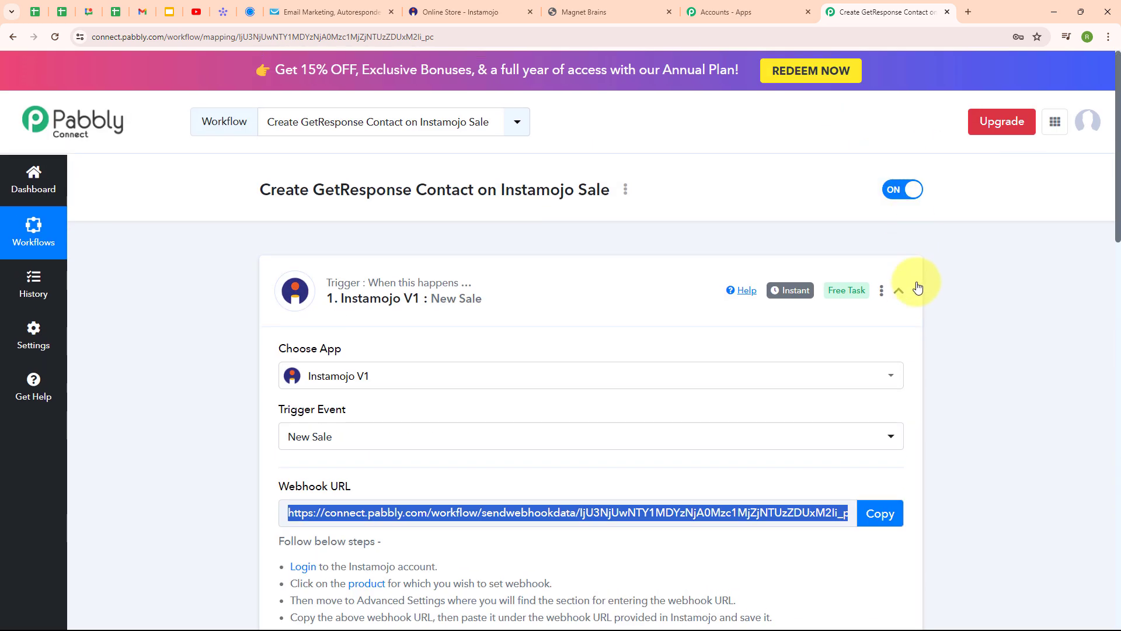
# Step: Set the second step's app to GetResponse with the Create Contact action event
pyautogui.click(900, 290)
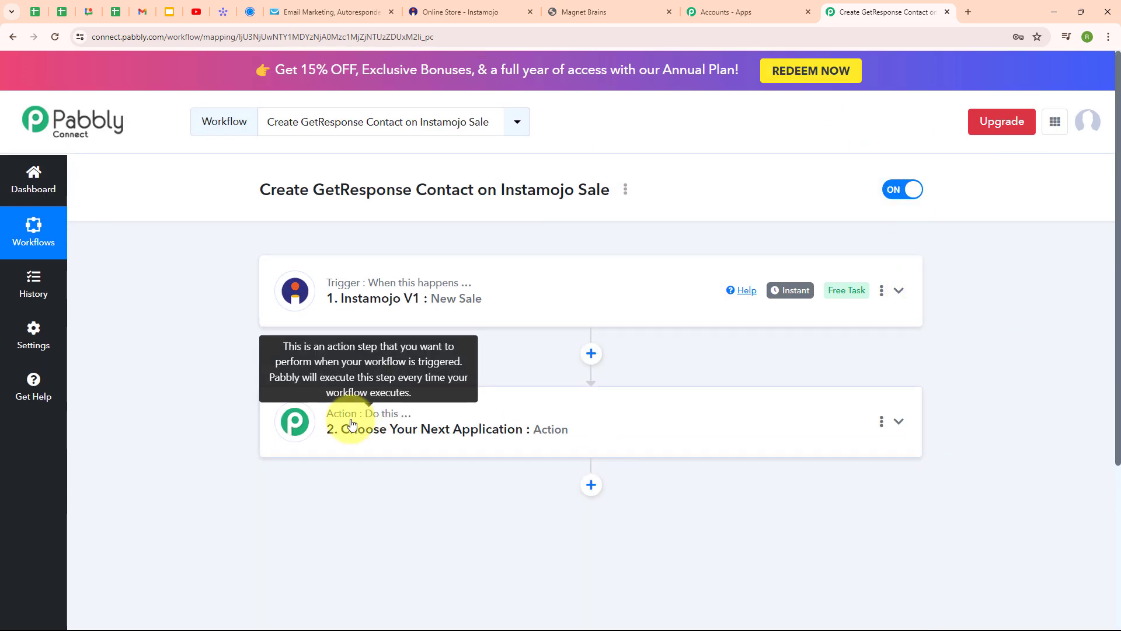
pyautogui.click(331, 413)
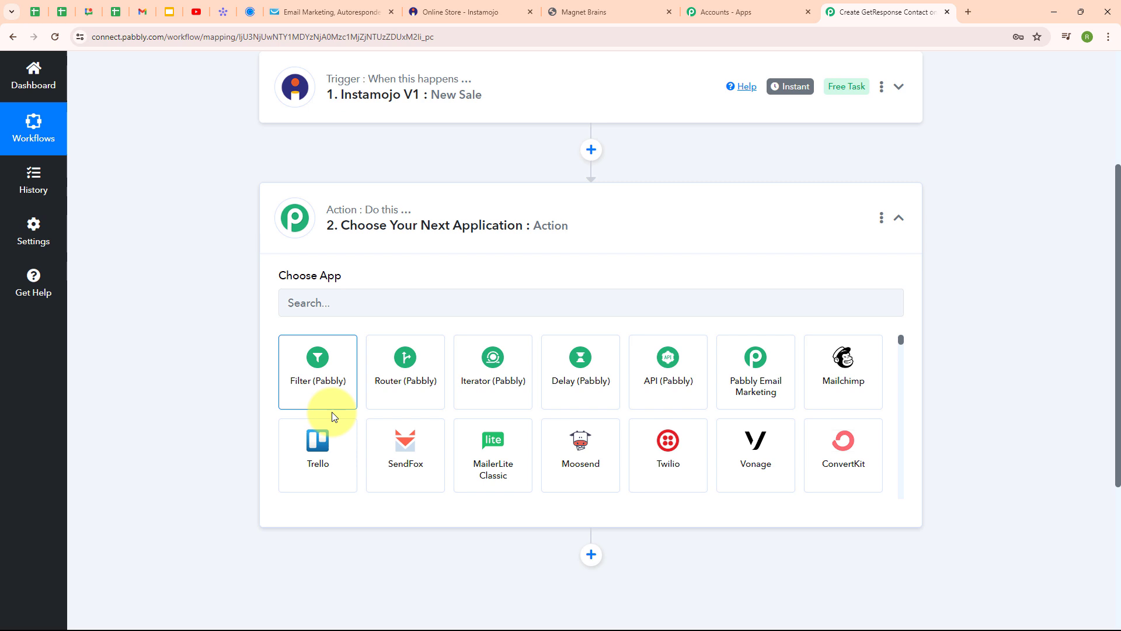
pyautogui.click(326, 296)
pyautogui.write('Get')
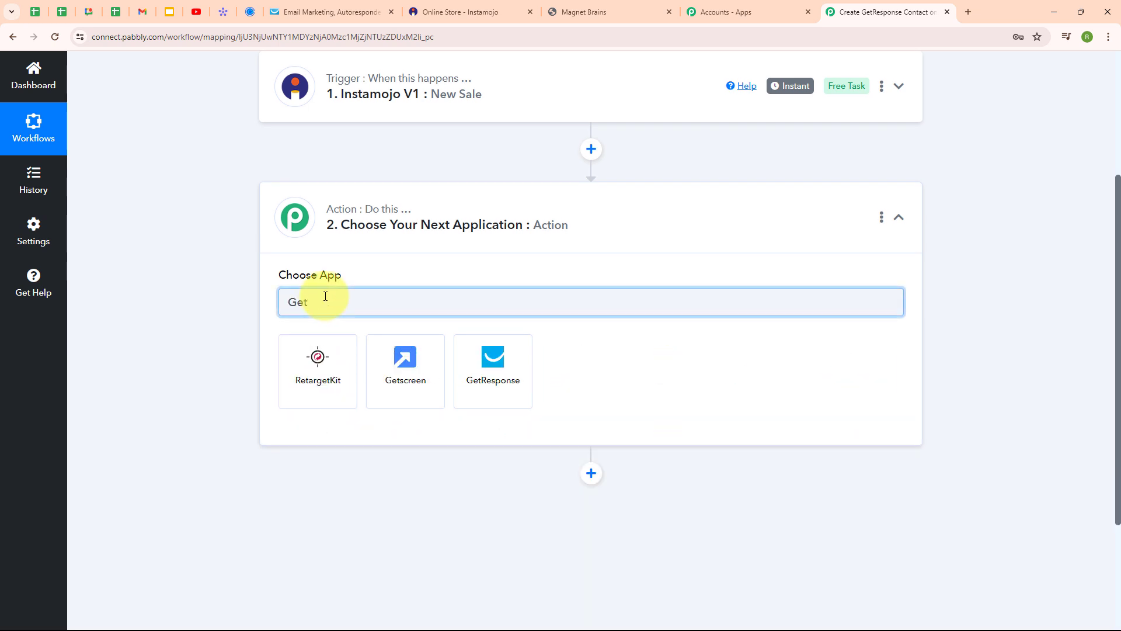
pyautogui.click(526, 387)
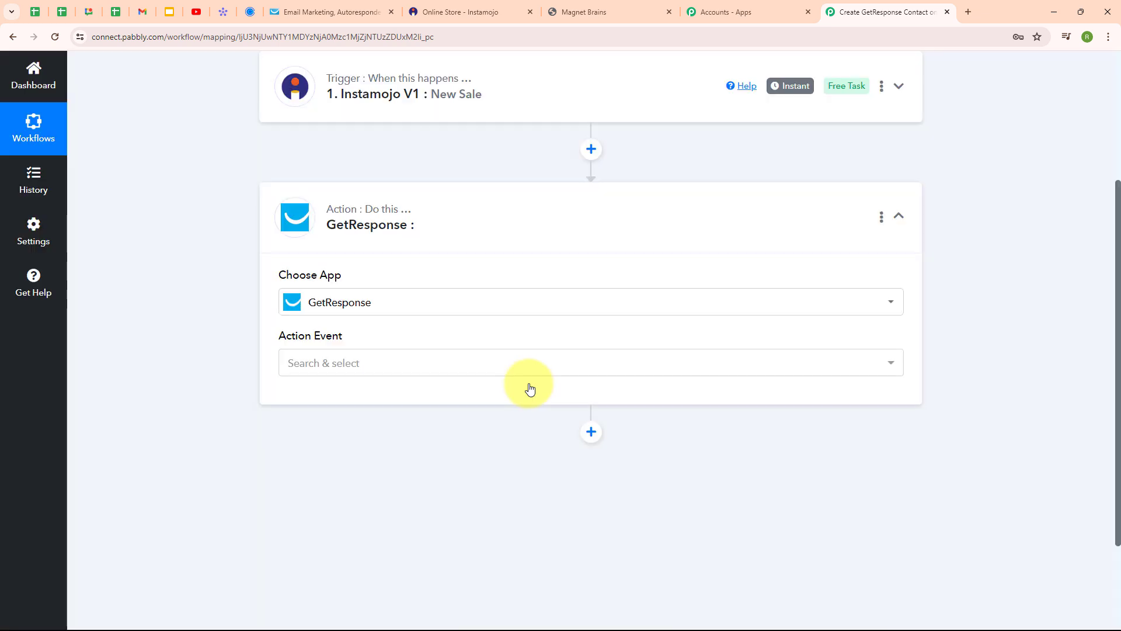
pyautogui.click(305, 363)
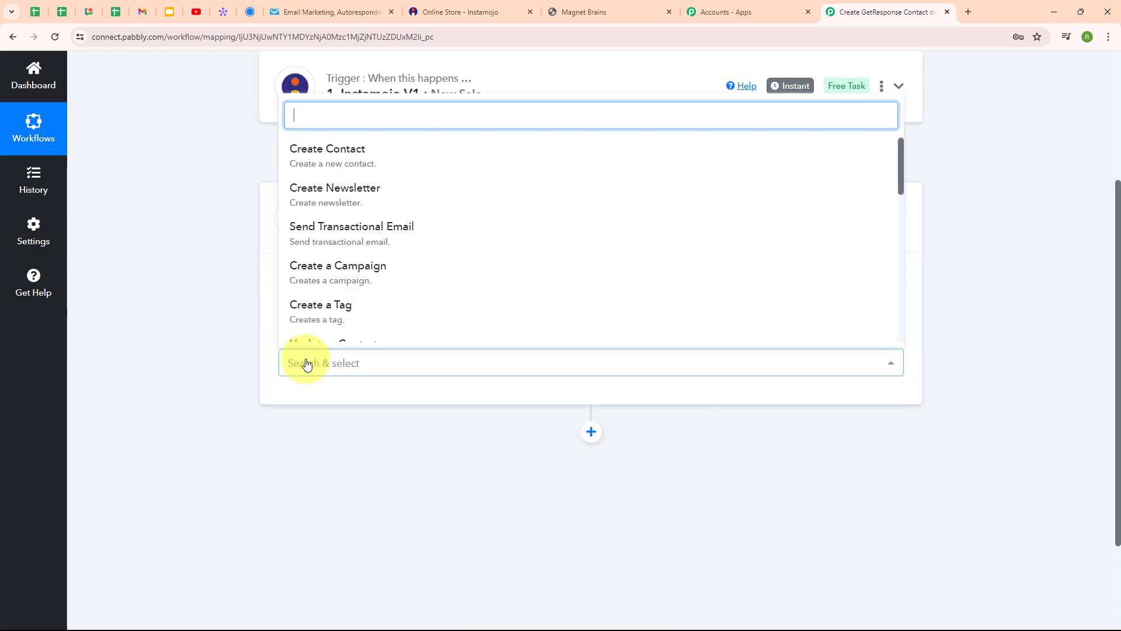
pyautogui.click(301, 166)
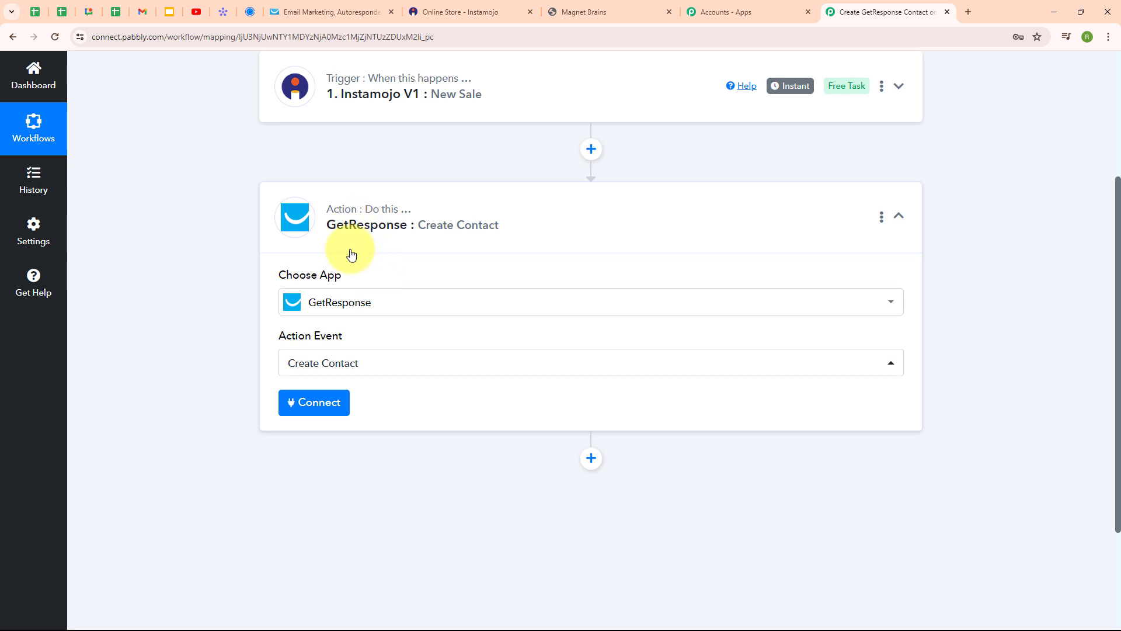
# Step: Add a new GetResponse connection and open GetResponse's API key page in a new tab
pyautogui.click(334, 403)
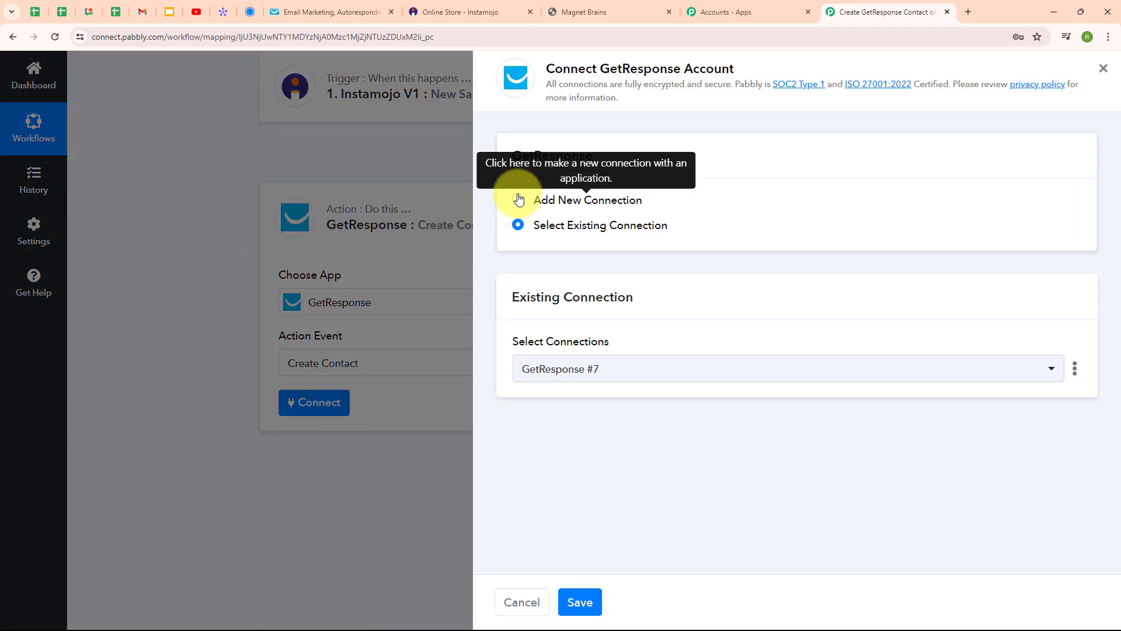
pyautogui.click(518, 200)
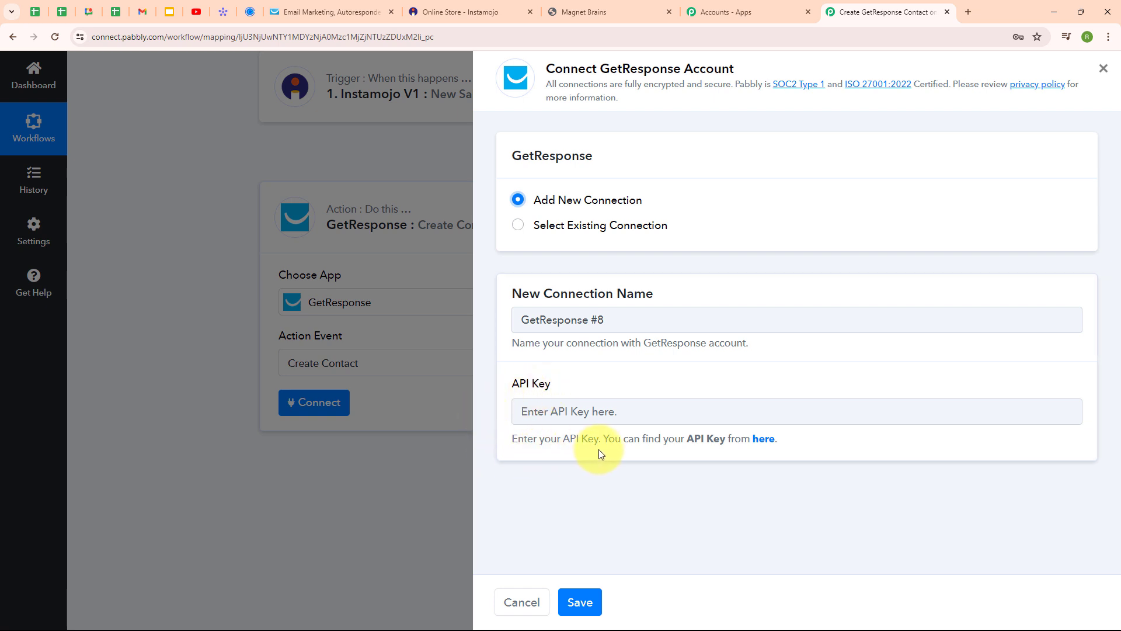
pyautogui.click(762, 448)
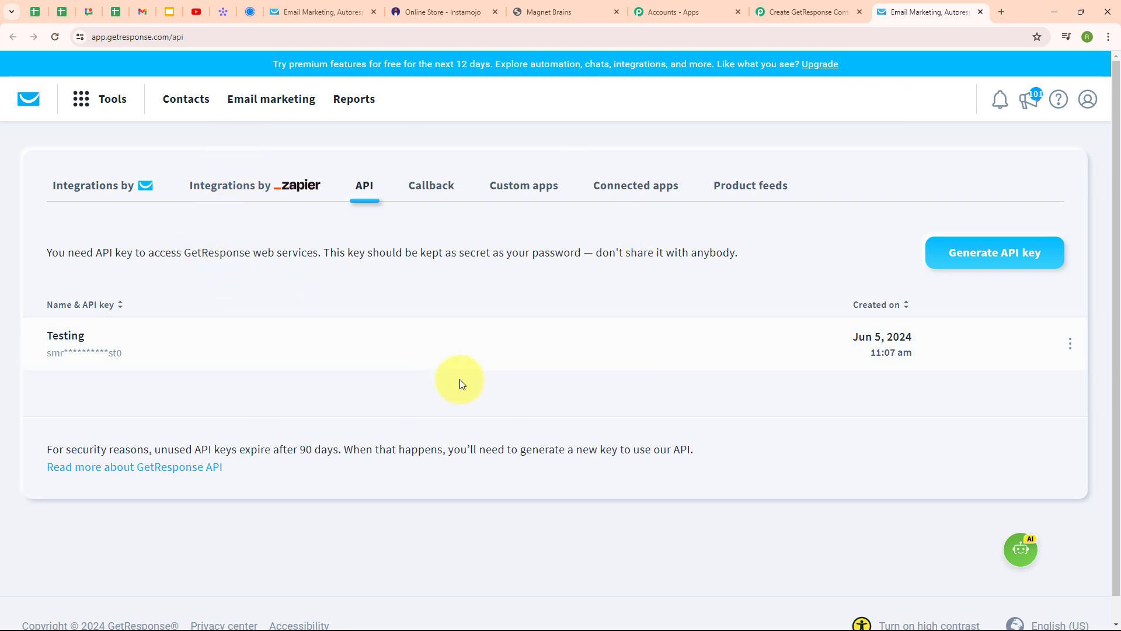
# Step: Generate a GetResponse API key named 'Instamojo Sale', copy it, and return to Pabbly Connect
pyautogui.click(1008, 250)
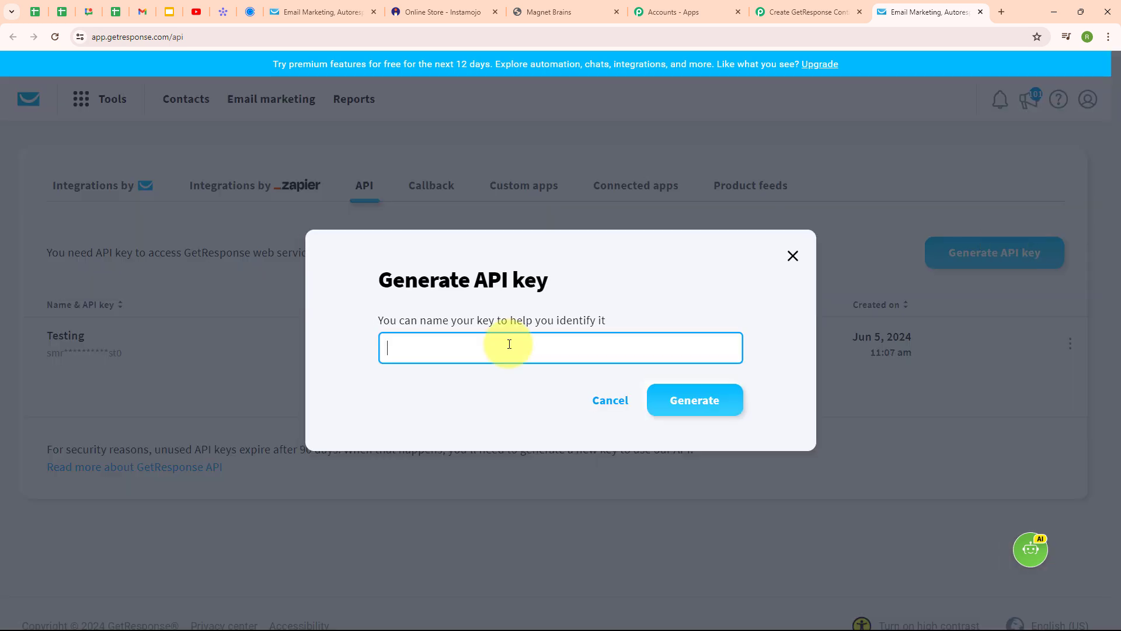
pyautogui.write('Instamojo Sale')
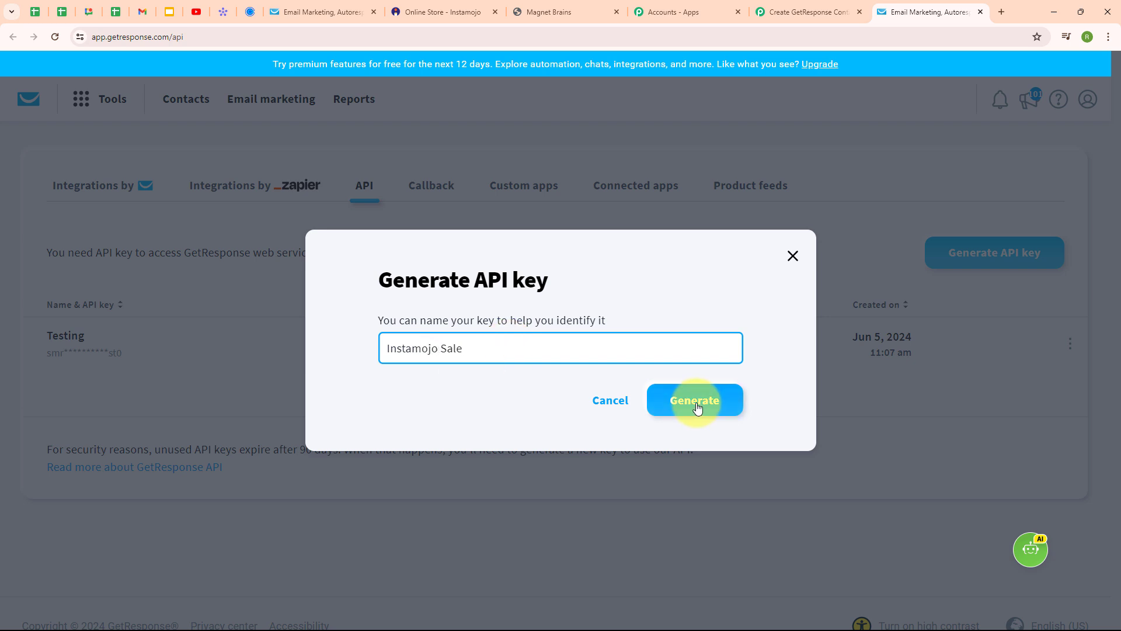
pyautogui.click(697, 408)
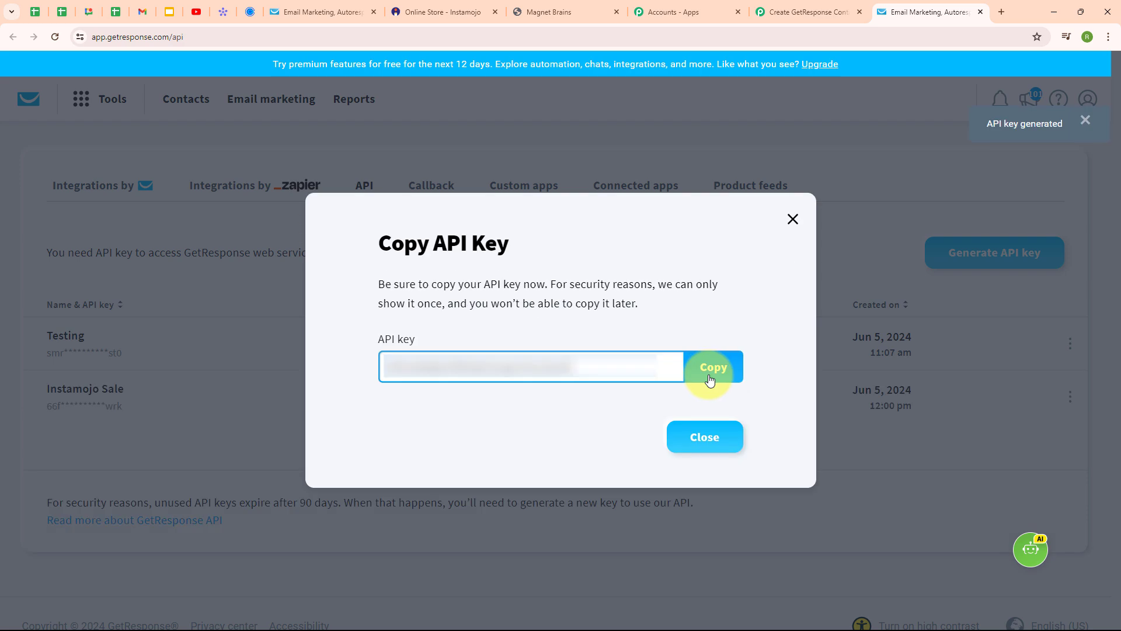
pyautogui.click(711, 379)
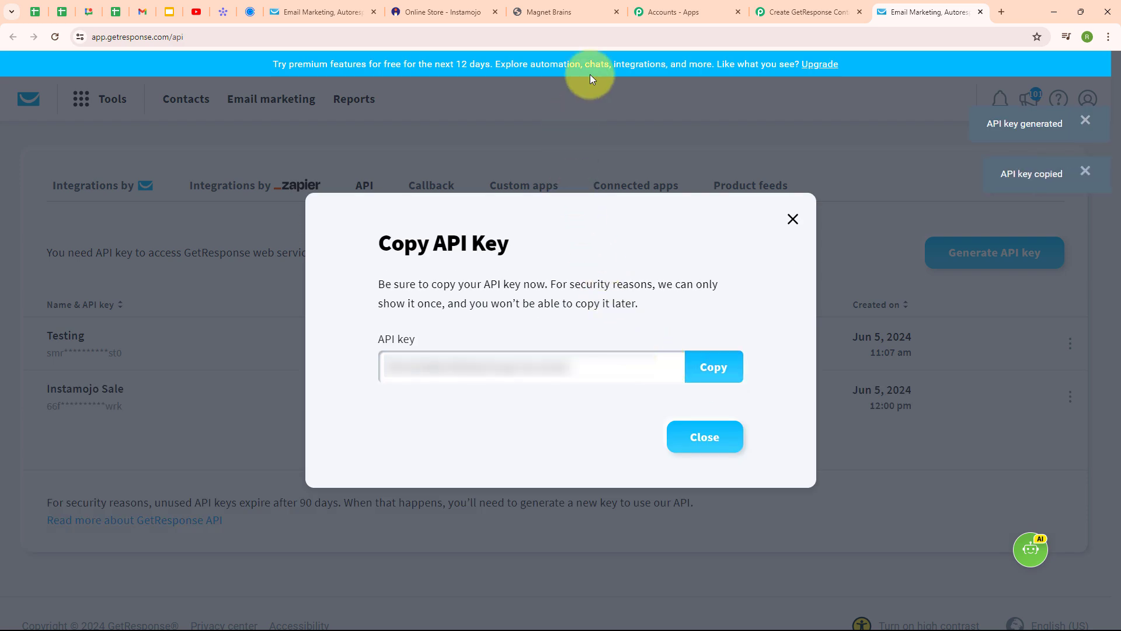
pyautogui.click(777, 5)
# Step: Paste the copied API key into the API Key field and save the GetResponse connection
pyautogui.click(641, 413)
pyautogui.hotkey('ctrl', 'v')
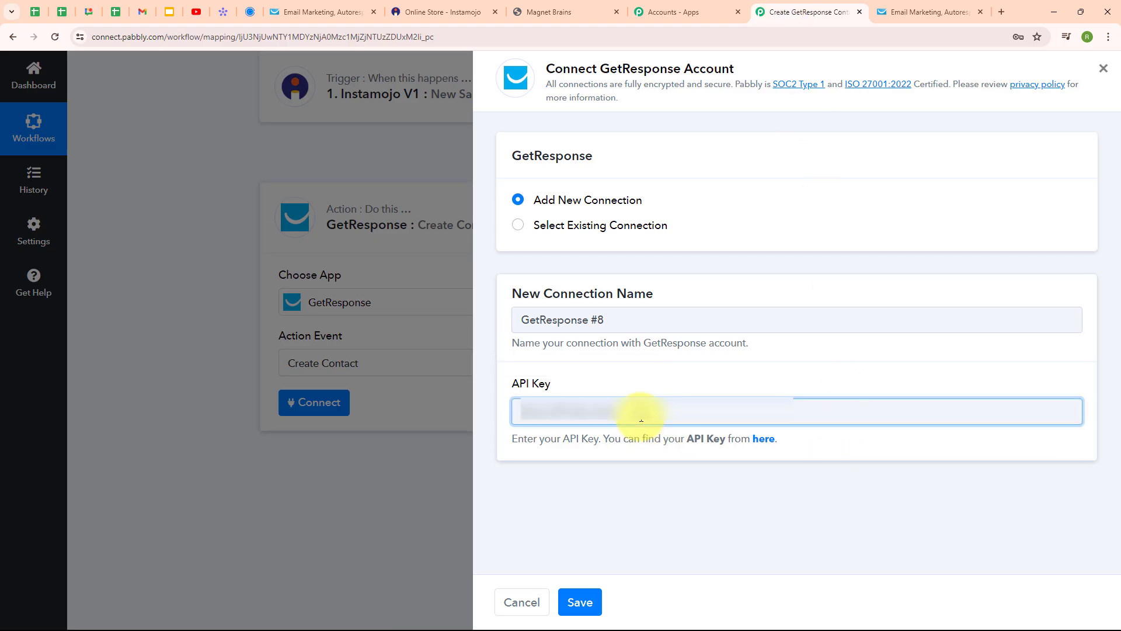
pyautogui.click(605, 545)
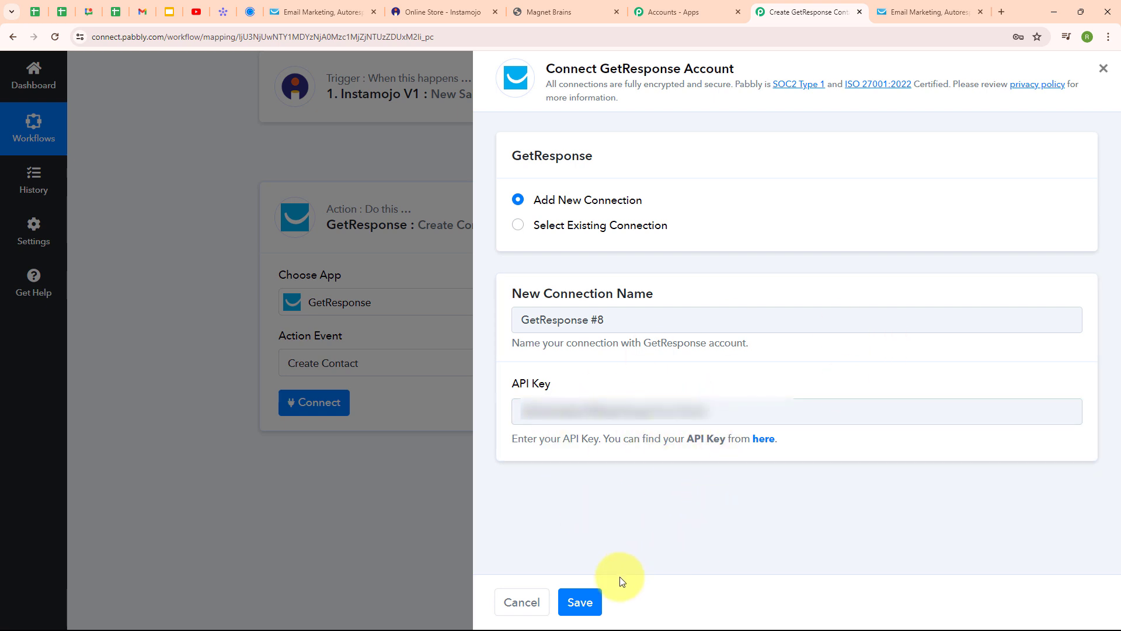
pyautogui.click(582, 603)
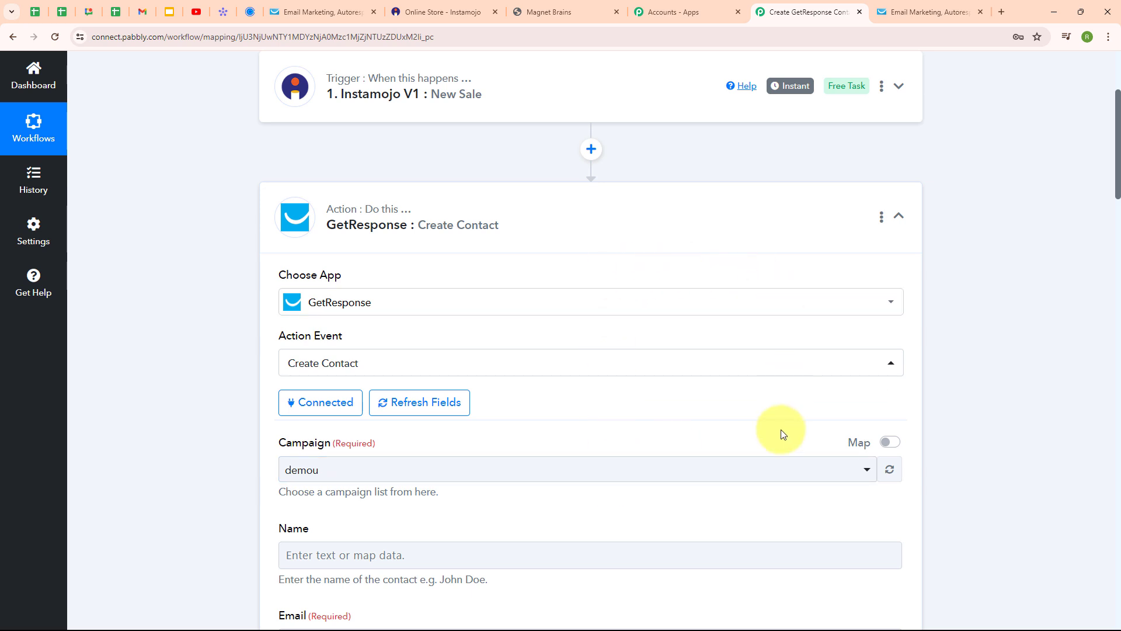
# Step: Check GetResponse's contact lists, then keep demou as the Campaign in the Create Contact step
pyautogui.scroll(-3, 816, 377)
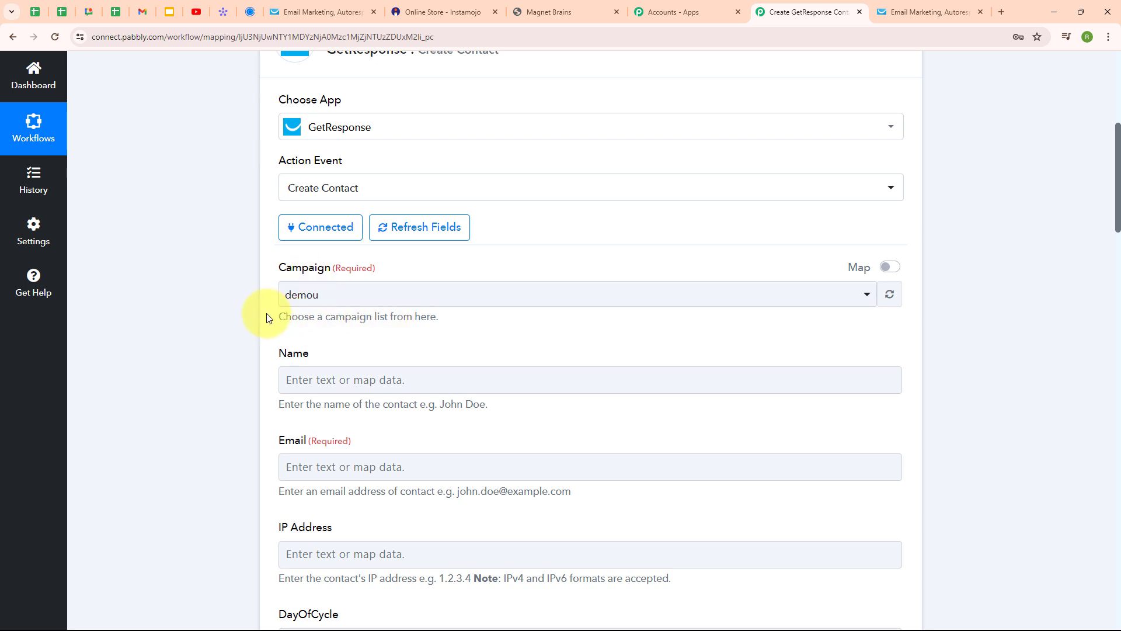
pyautogui.click(304, 4)
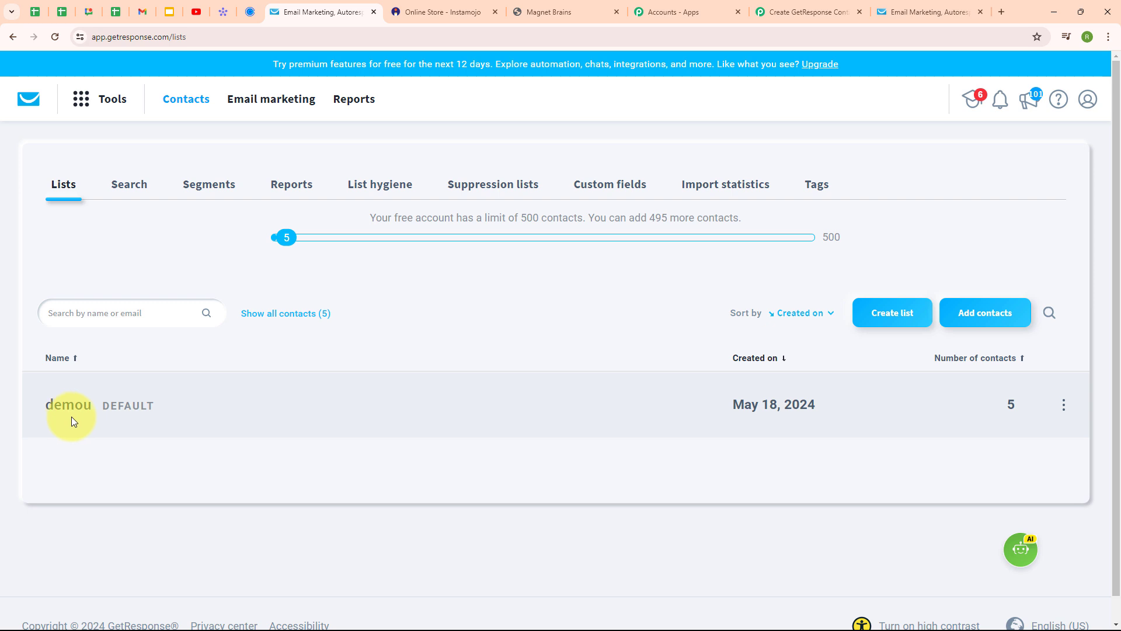
pyautogui.click(809, 12)
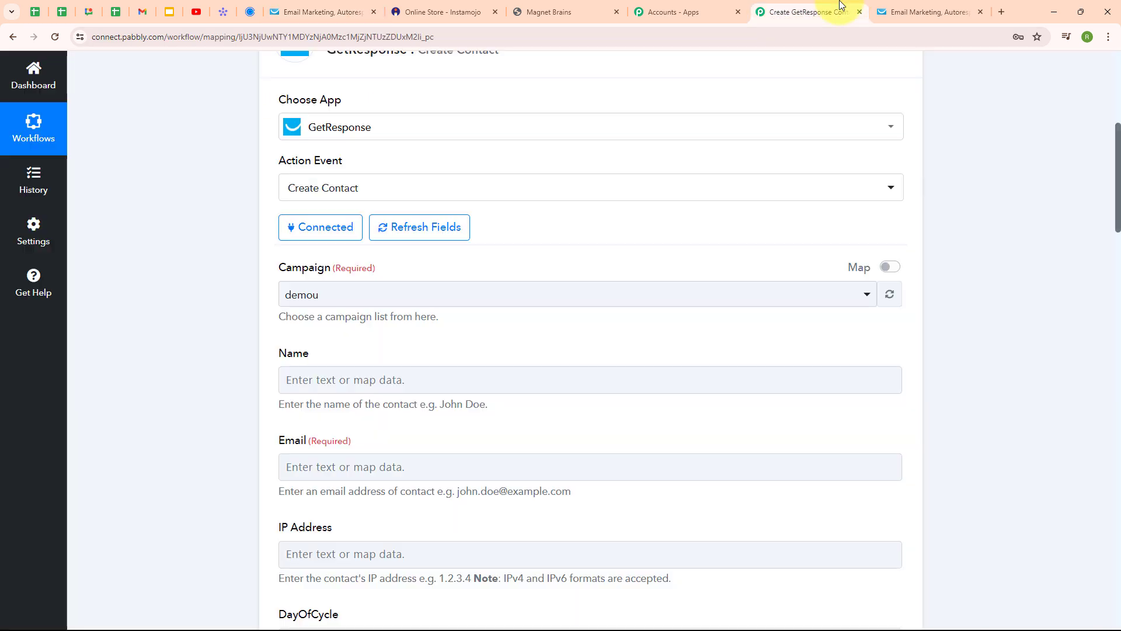
pyautogui.click(338, 301)
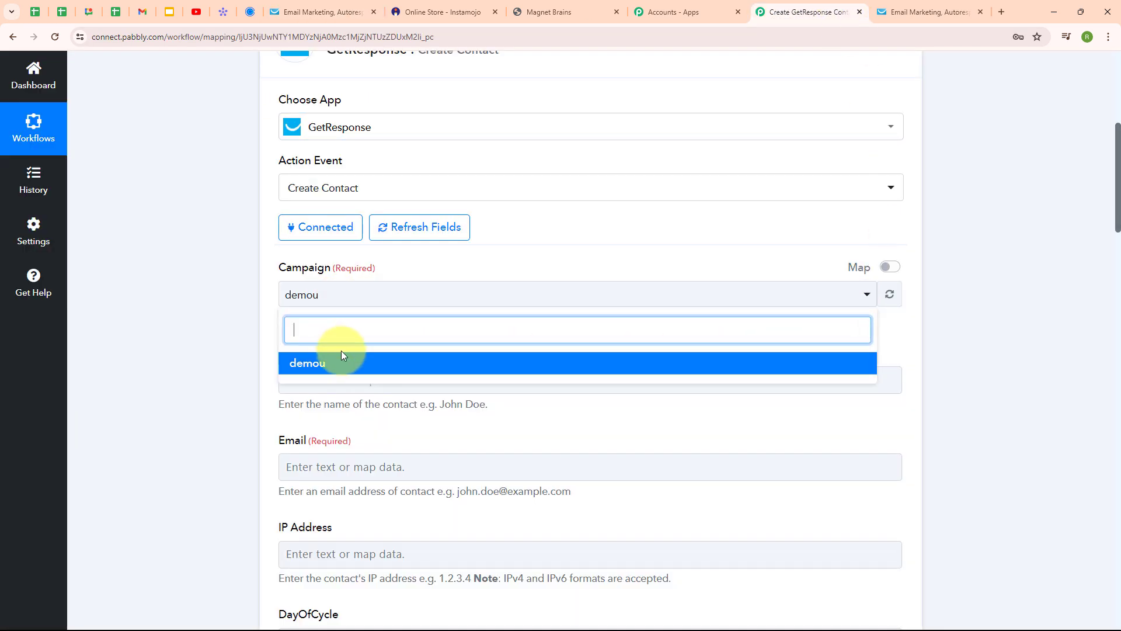
pyautogui.click(343, 363)
pyautogui.click(170, 384)
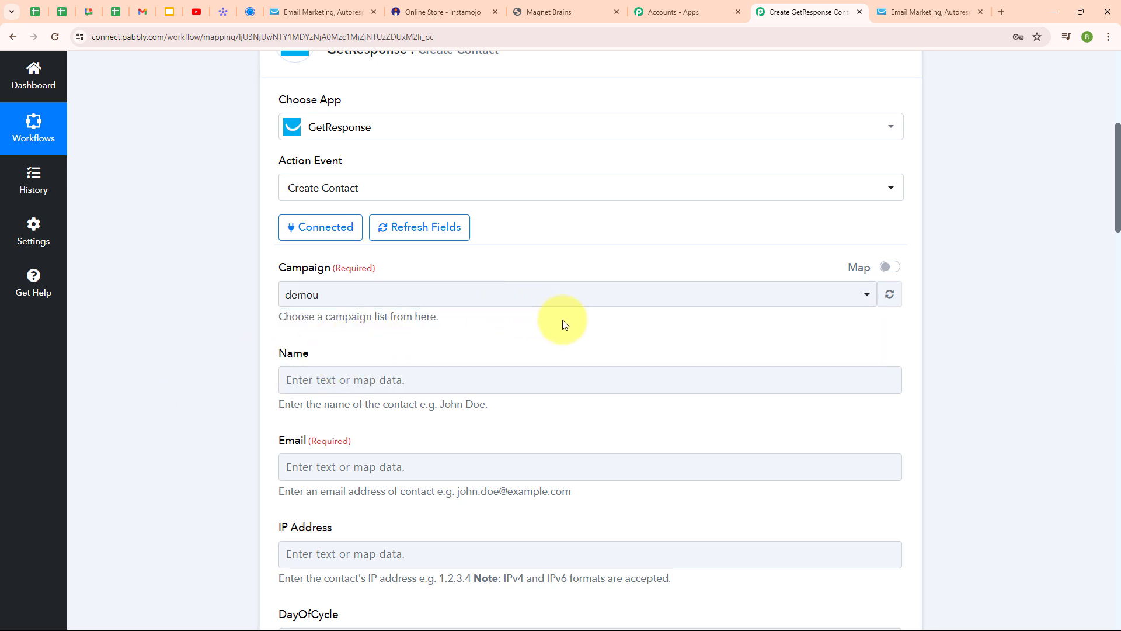
pyautogui.scroll(-3, 563, 320)
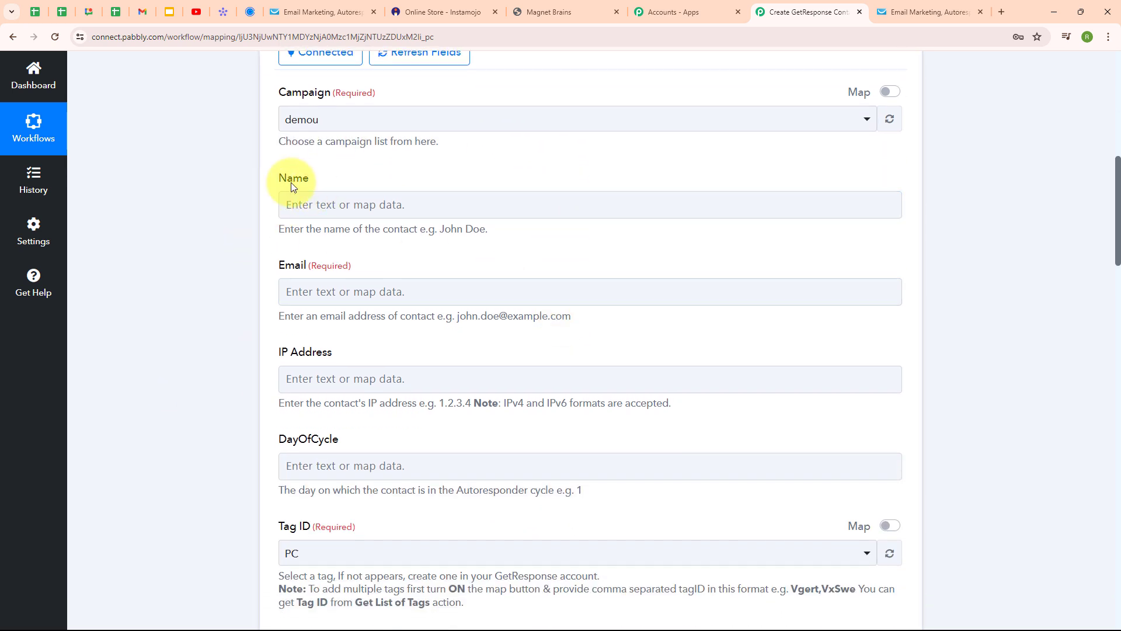
# Step: Map the contact's Name to Buyer Name from the Instamojo V1: New Sale data
pyautogui.click(418, 290)
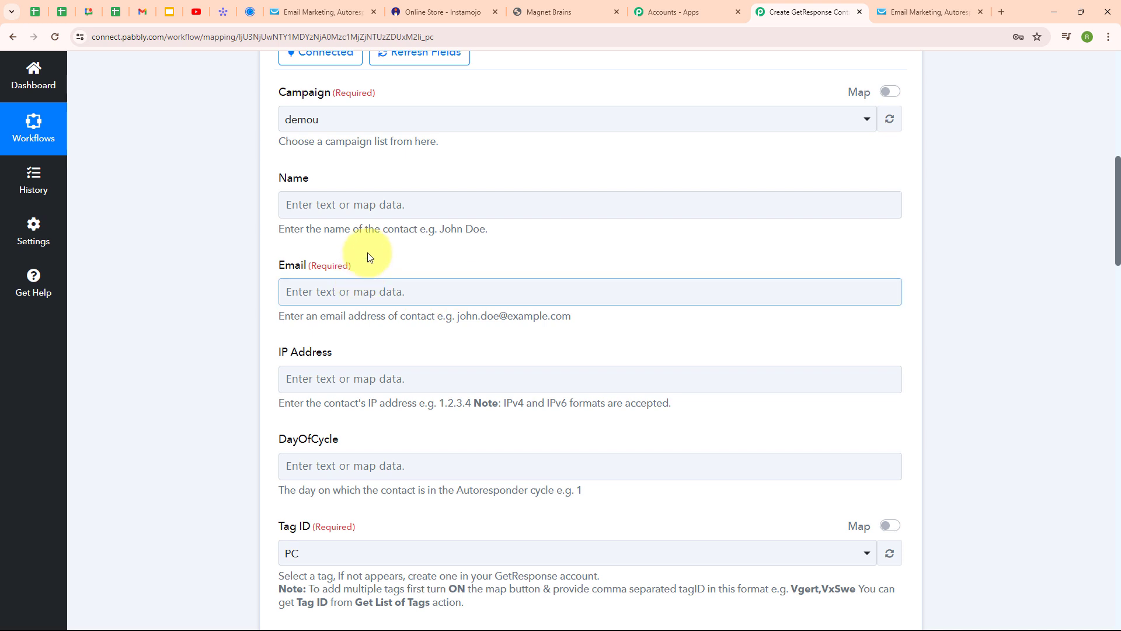
pyautogui.click(303, 205)
pyautogui.click(291, 203)
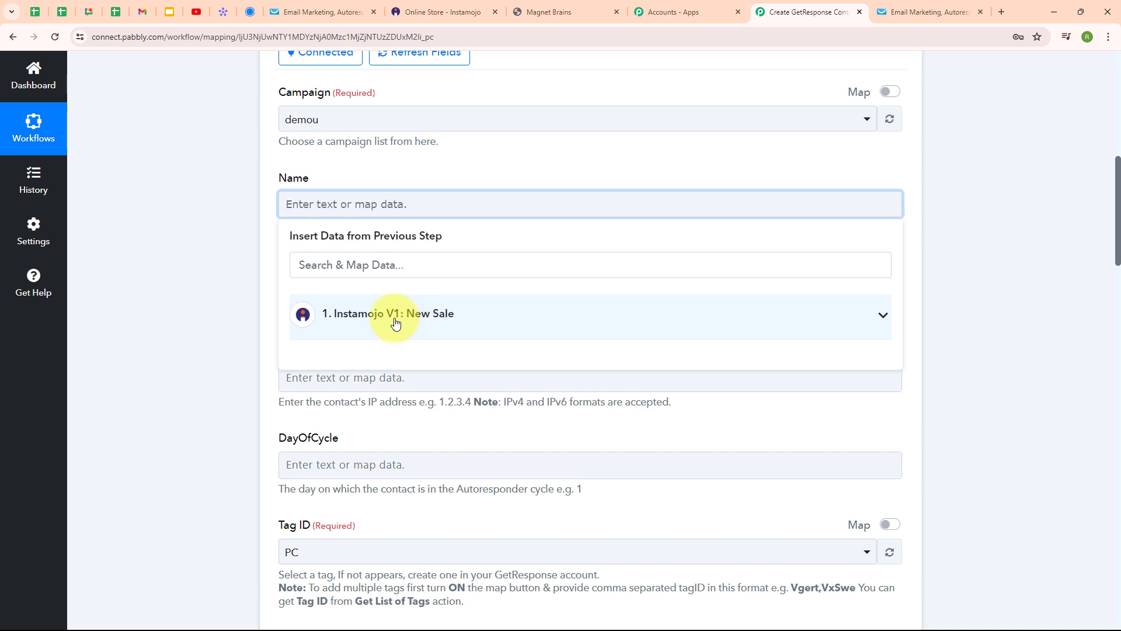
pyautogui.click(347, 317)
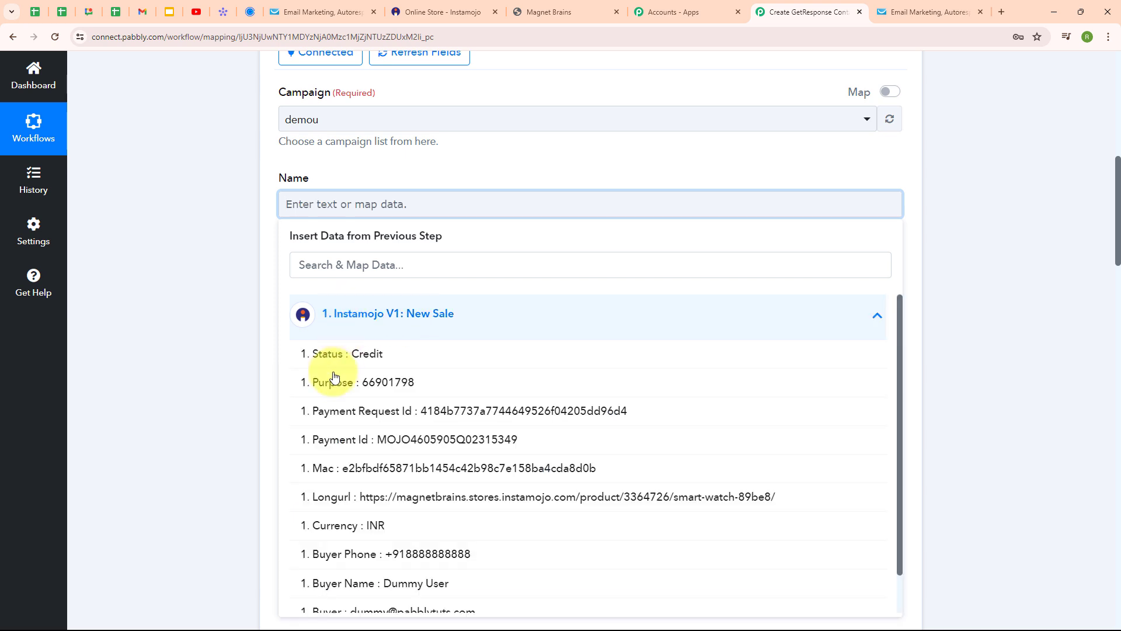
pyautogui.click(468, 581)
# Step: Map the contact's Email to the buyer's e-mail from the Instamojo sale
pyautogui.click(361, 174)
pyautogui.click(362, 290)
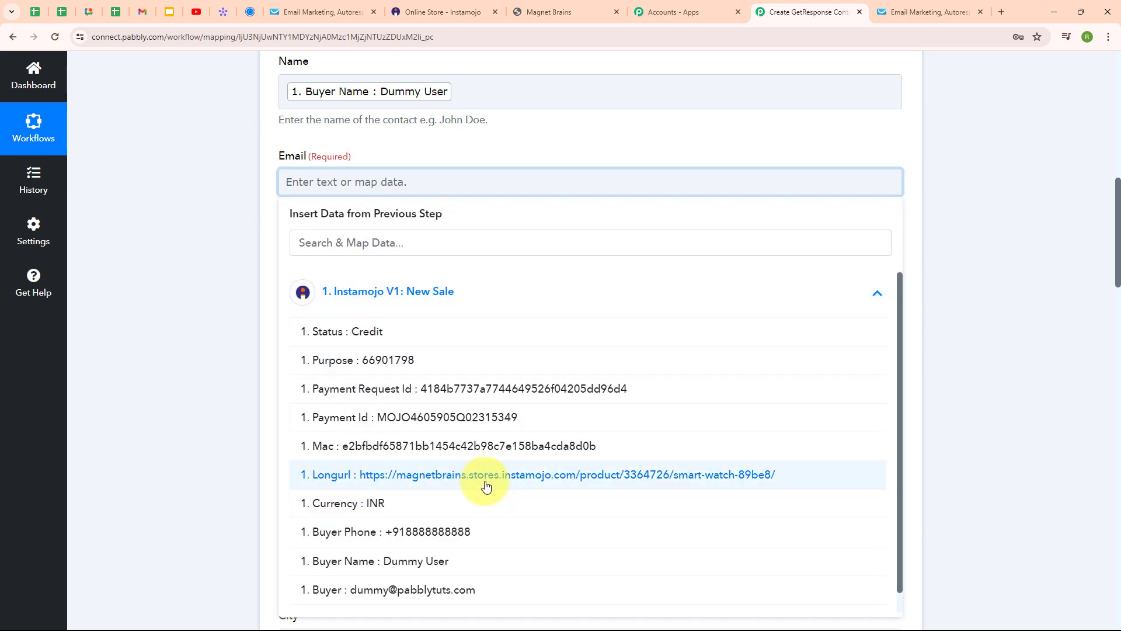
pyautogui.scroll(-1, 487, 486)
pyautogui.click(453, 570)
pyautogui.click(187, 551)
pyautogui.scroll(-2, 533, 358)
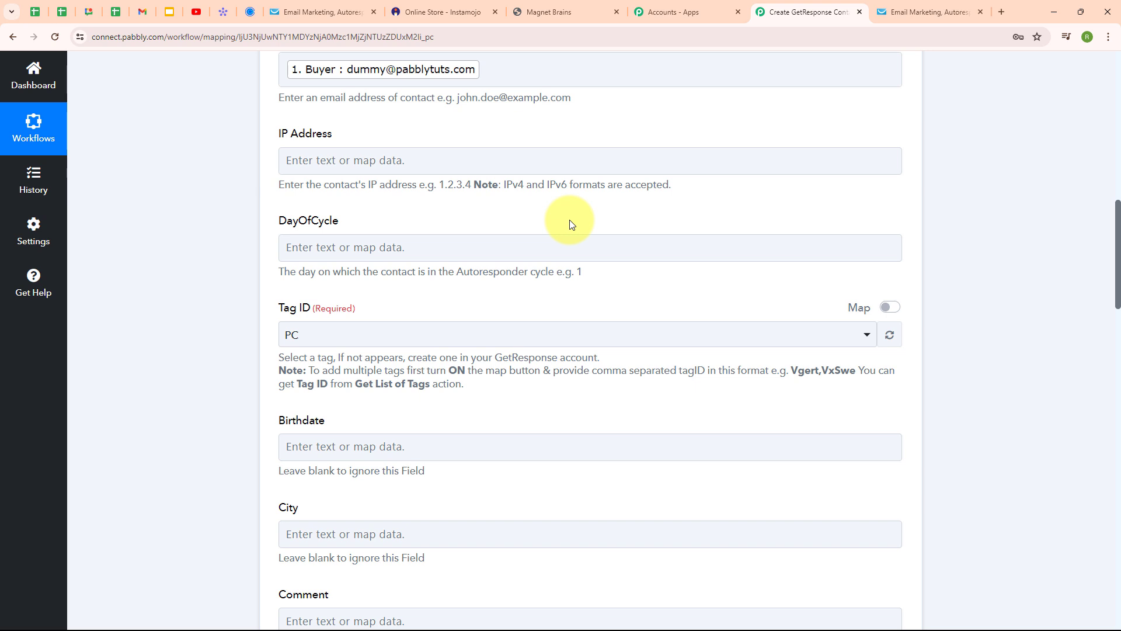
# Step: Keep PC as the contact's Tag ID
pyautogui.scroll(-1, 727, 285)
pyautogui.scroll(-2, 727, 285)
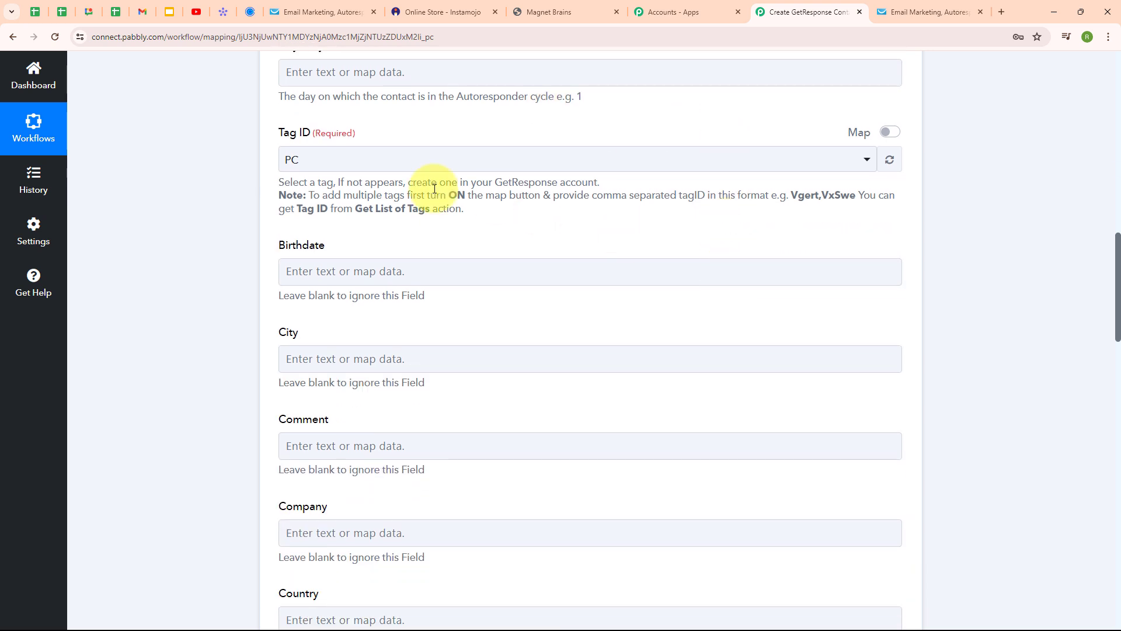
pyautogui.click(333, 160)
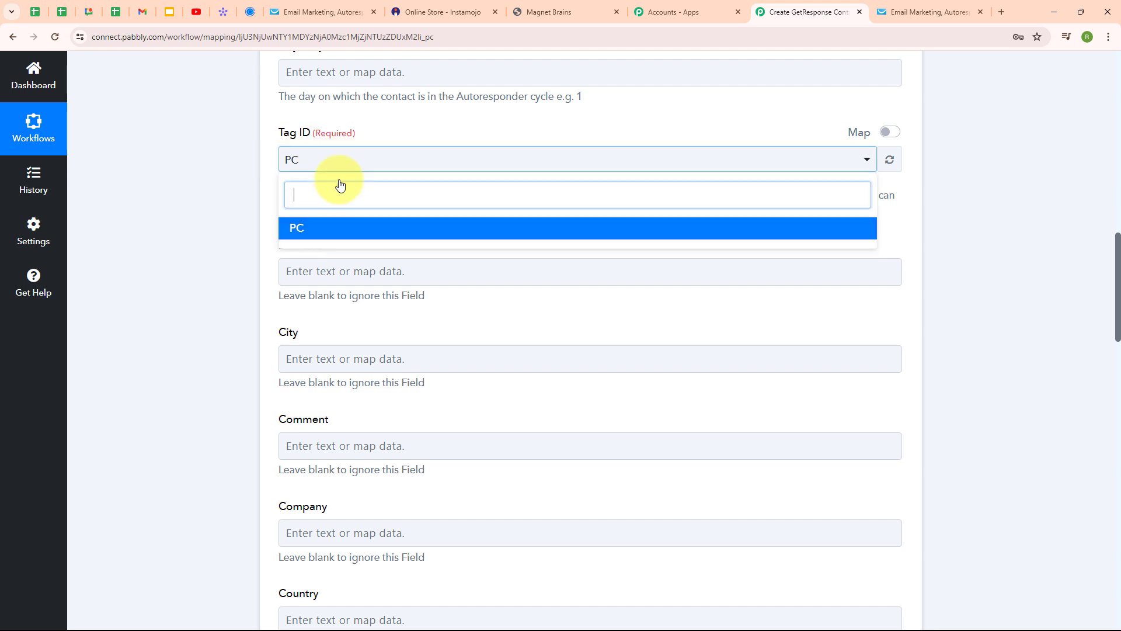
pyautogui.click(341, 227)
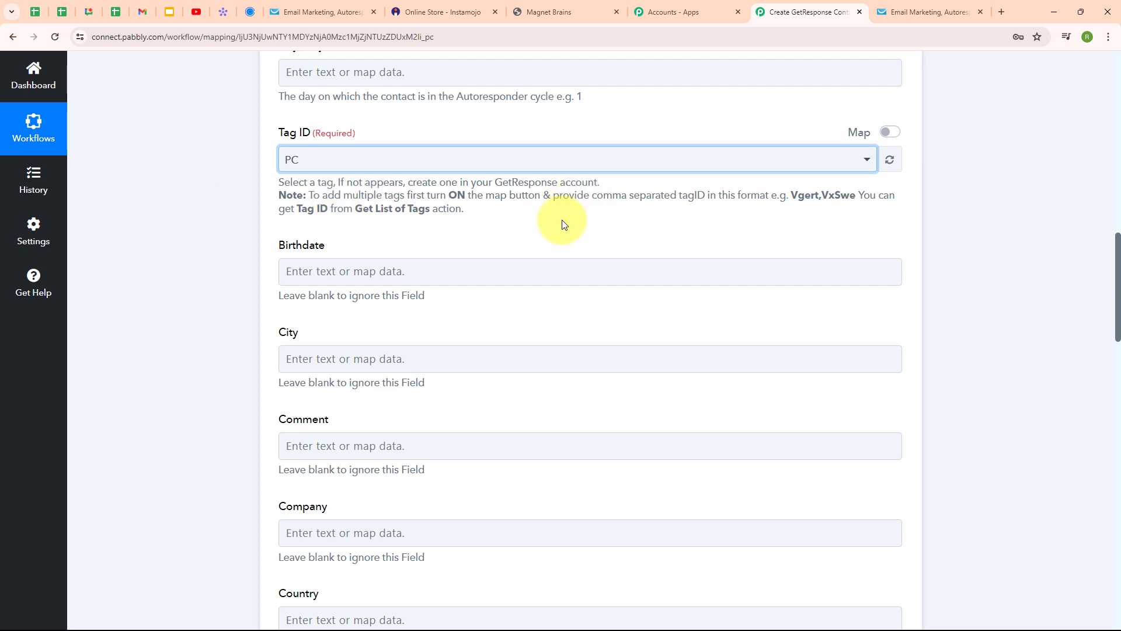
# Step: Map the Phone field to the Instamojo Buyer Phone value
pyautogui.scroll(-3, 552, 236)
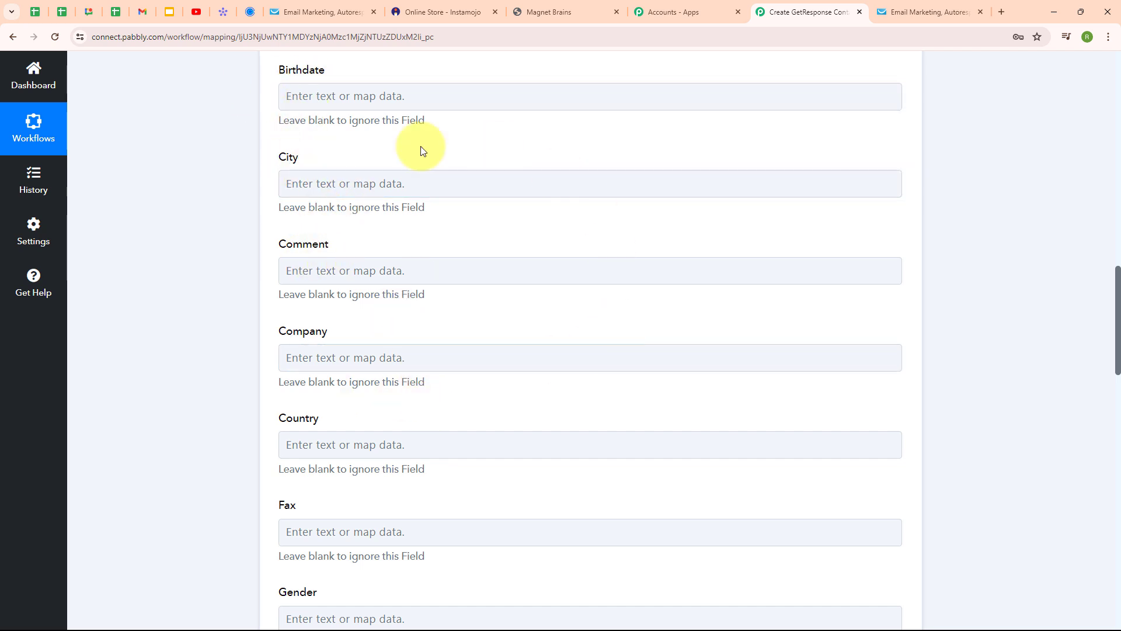
pyautogui.scroll(-9, 536, 295)
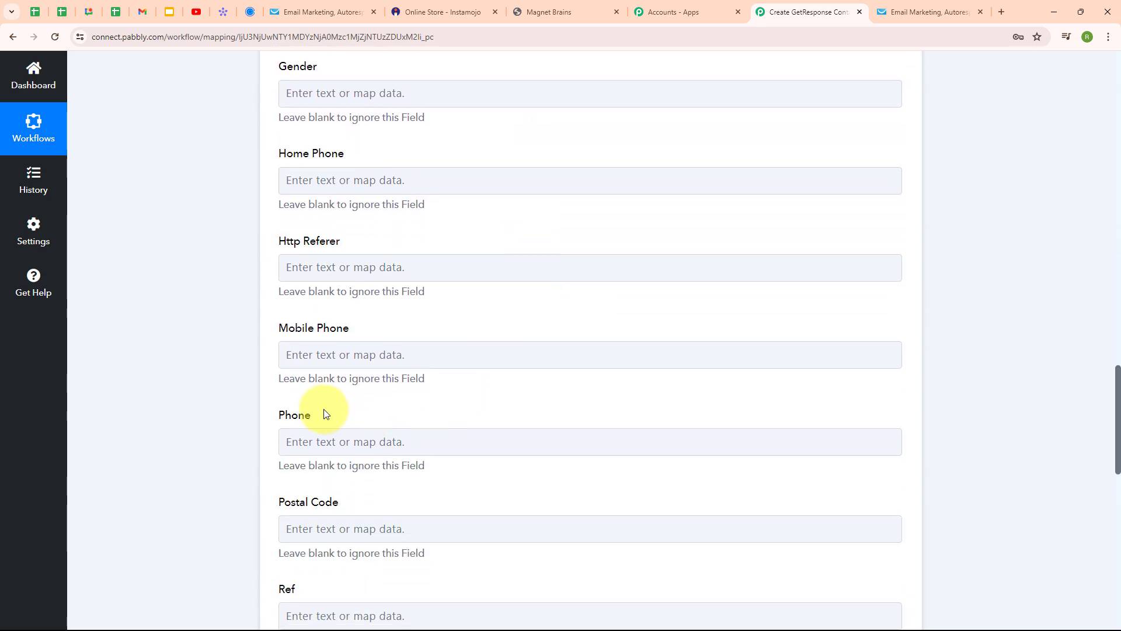
pyautogui.click(315, 442)
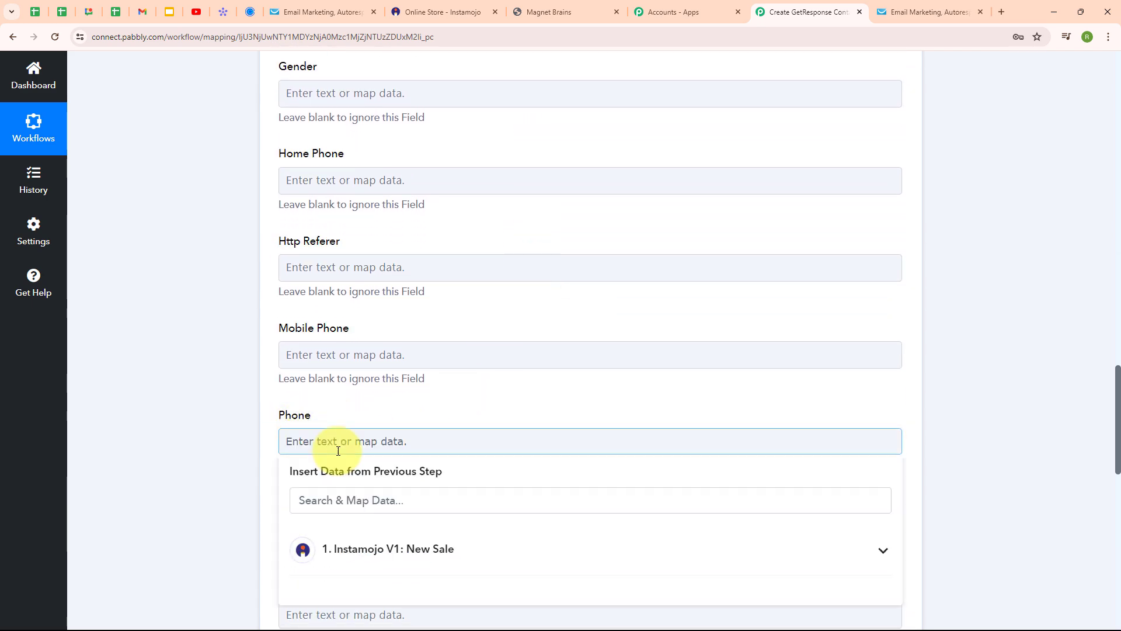
pyautogui.click(401, 543)
pyautogui.scroll(-5, 469, 428)
pyautogui.scroll(-2, 466, 402)
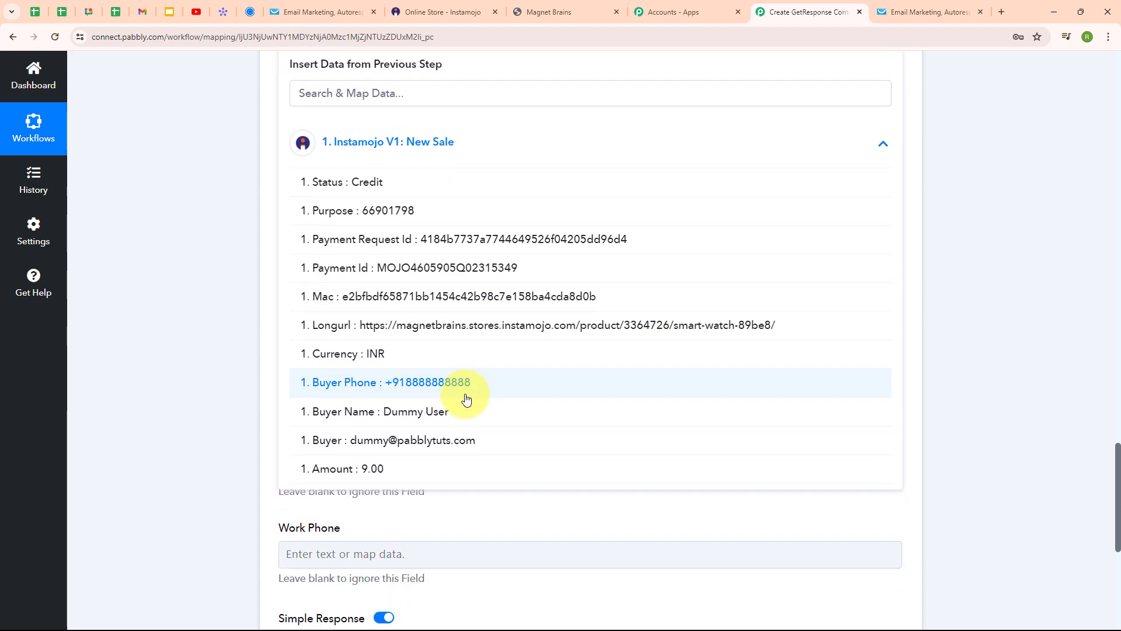
pyautogui.click(420, 395)
pyautogui.scroll(-5, 521, 194)
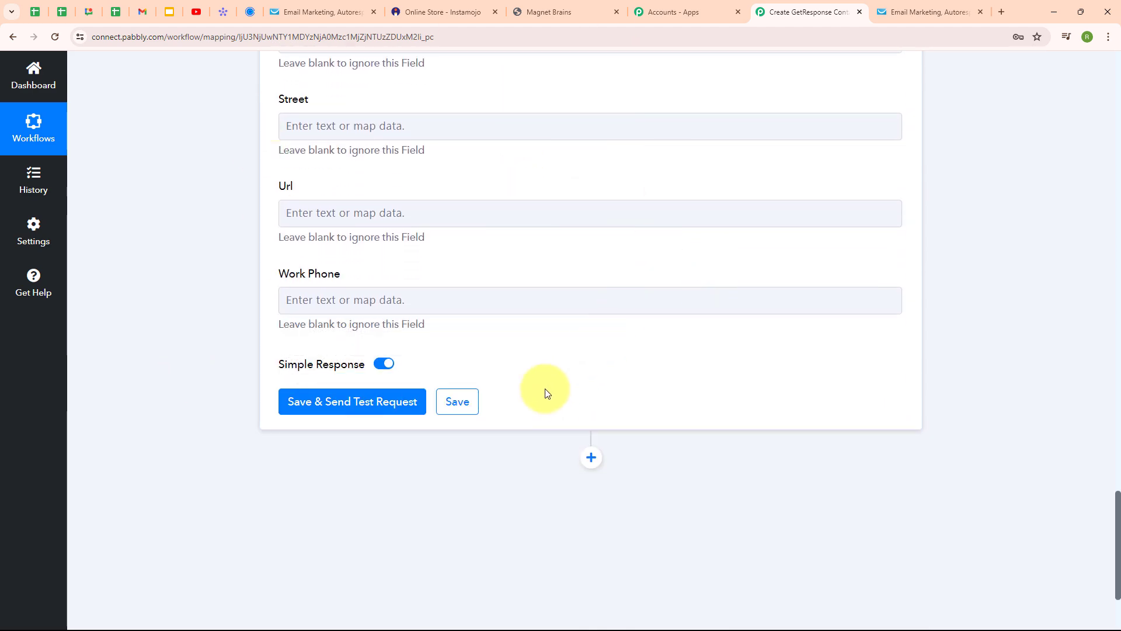
# Step: Save the Create Contact step and send a test request, getting HTTP status 202
pyautogui.click(396, 402)
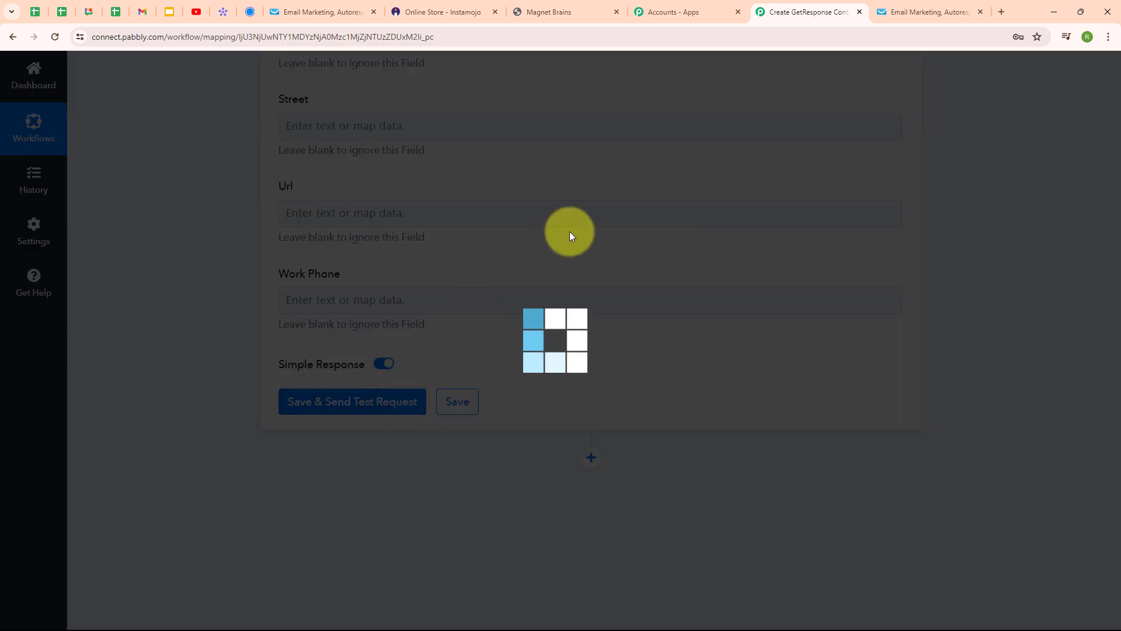
pyautogui.scroll(-1, 712, 390)
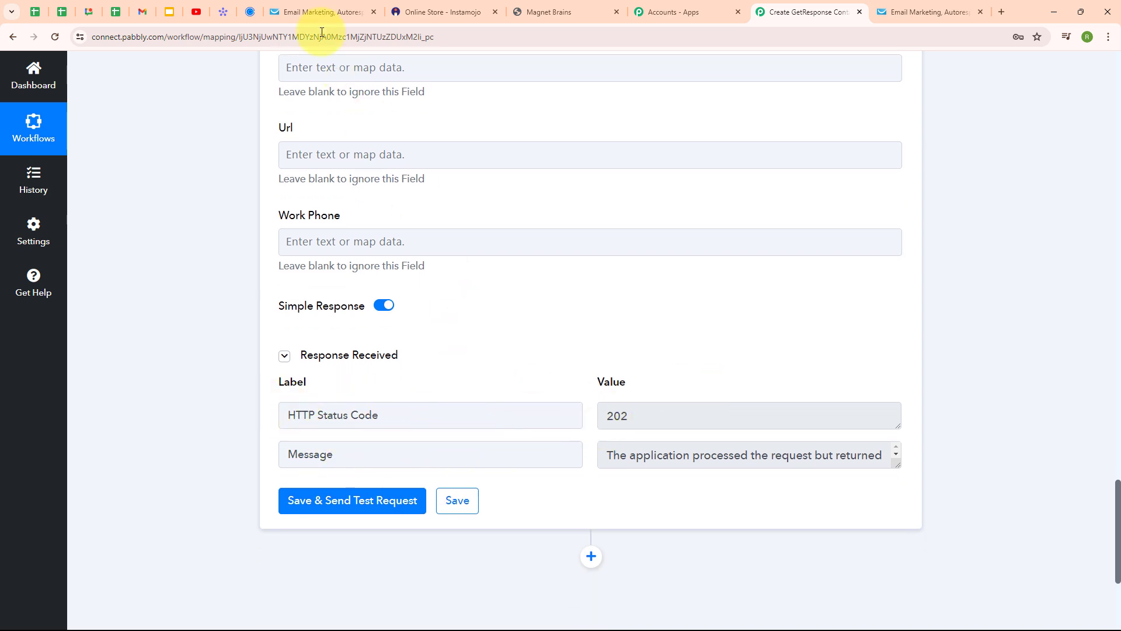
# Step: Check the newest test contact in GetResponse's contacts, then return to the Smart Watch product page
pyautogui.click(324, 12)
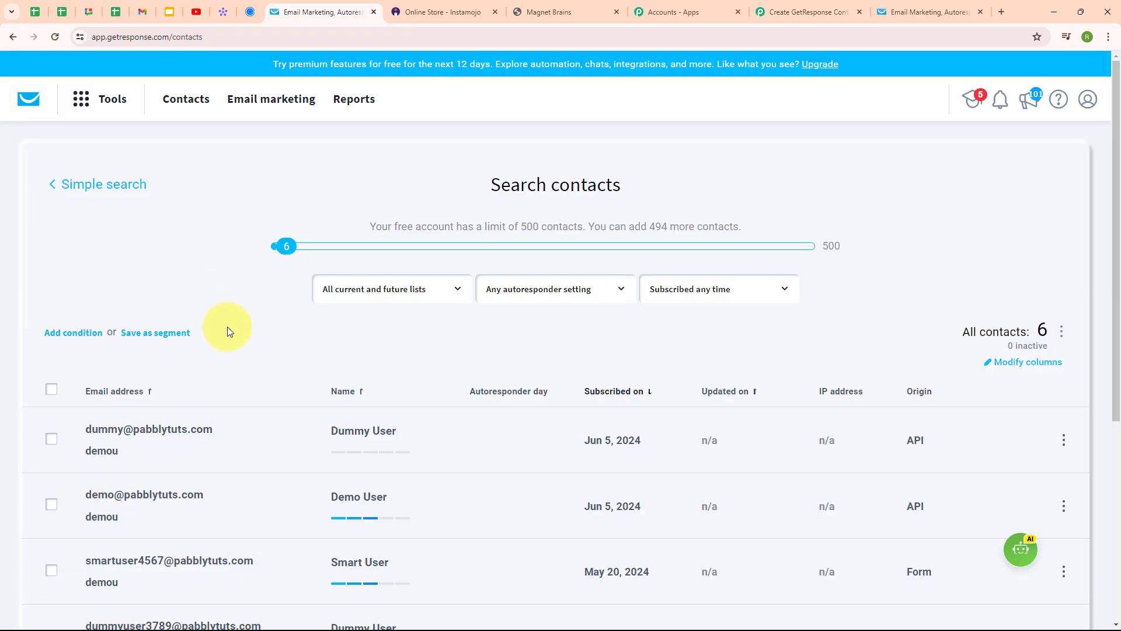
pyautogui.click(52, 439)
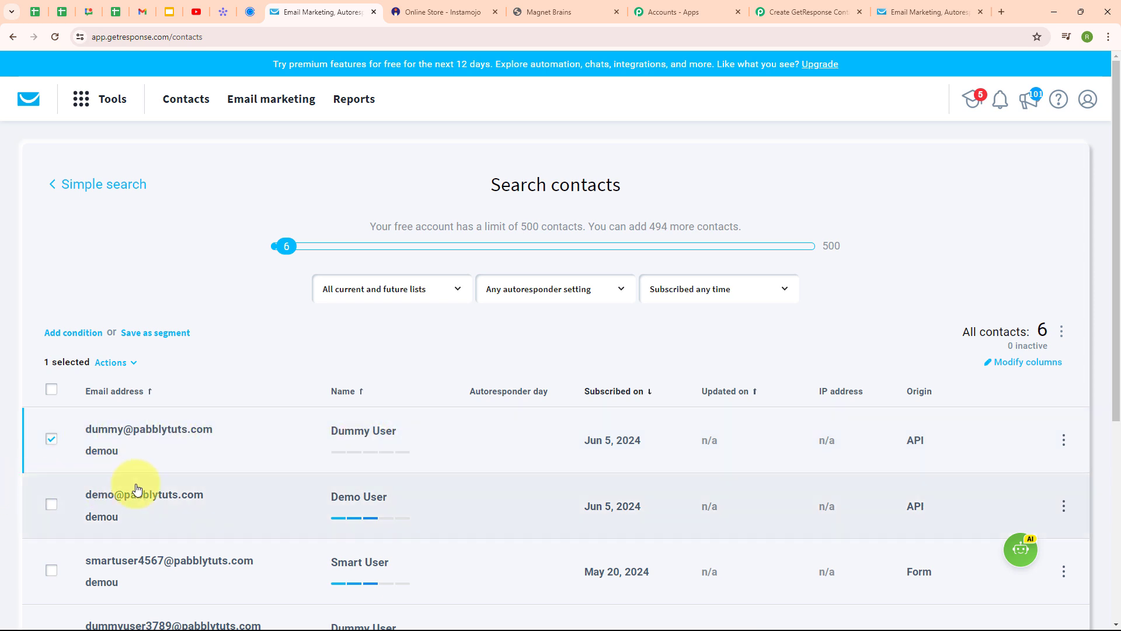
pyautogui.click(821, 17)
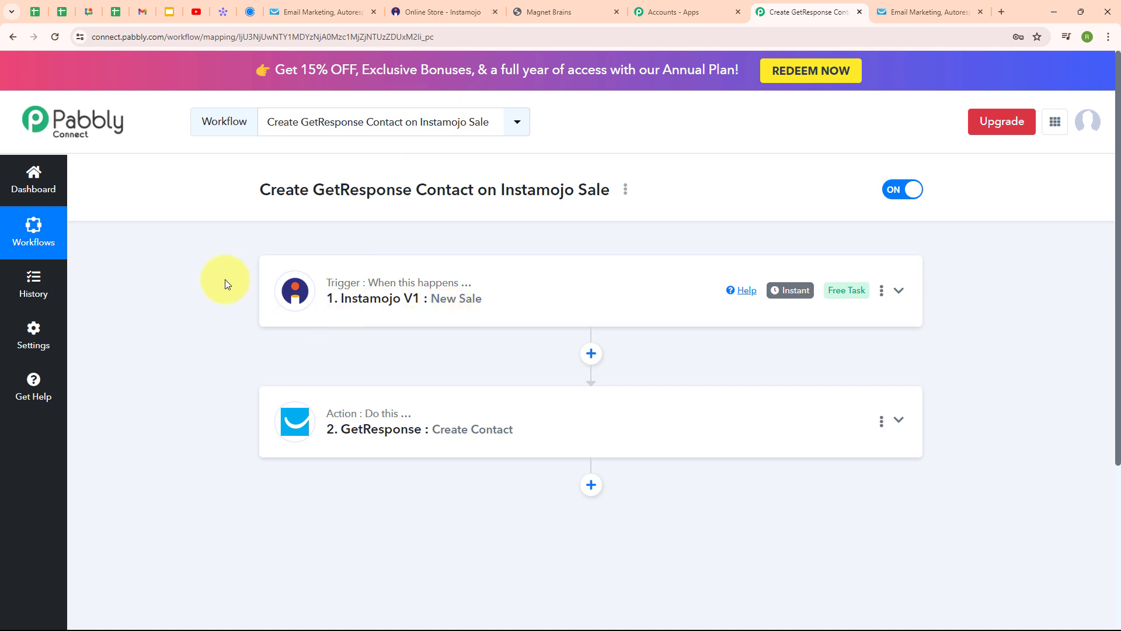
pyautogui.click(543, 11)
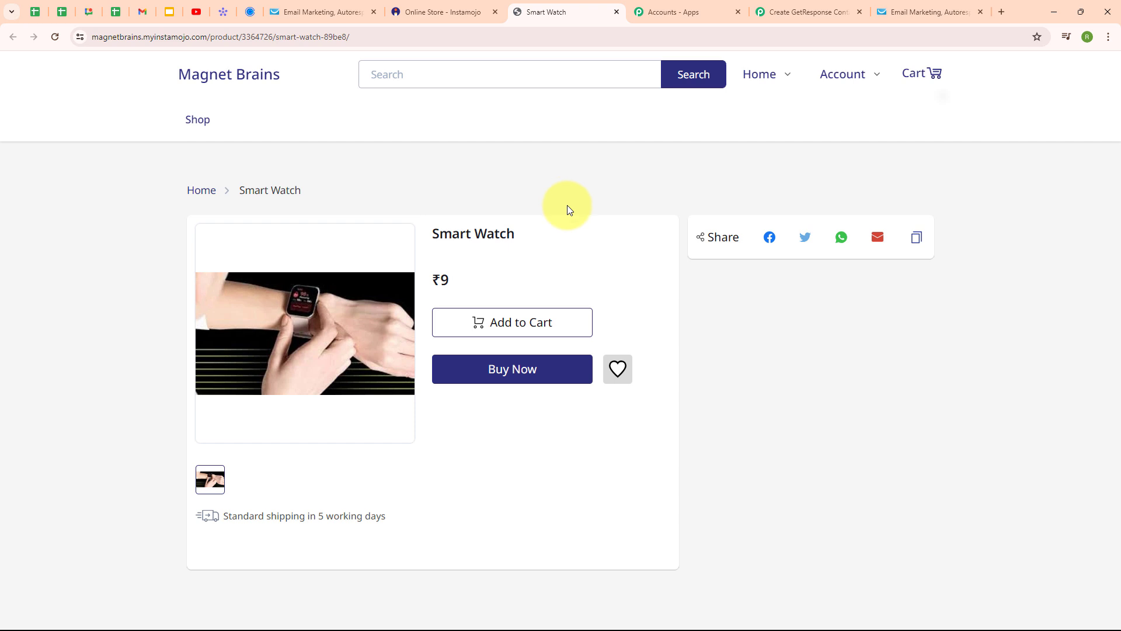
# Step: Add the ₹9 Smart Watch to the cart, buy now, and enter the buyer's first and last name
pyautogui.click(515, 337)
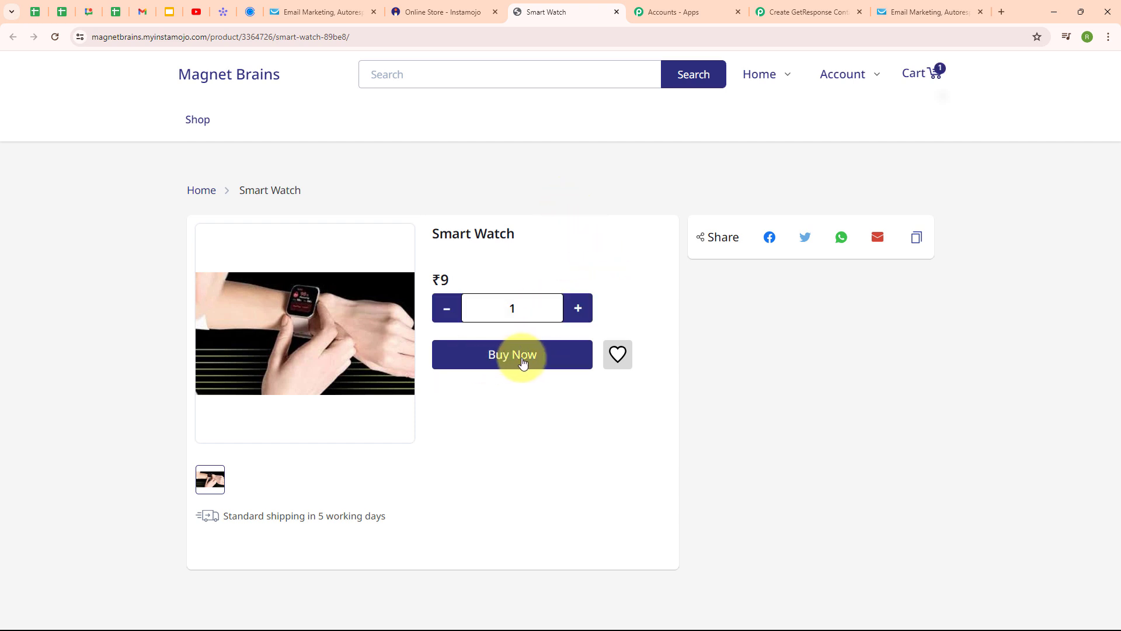
pyautogui.click(490, 356)
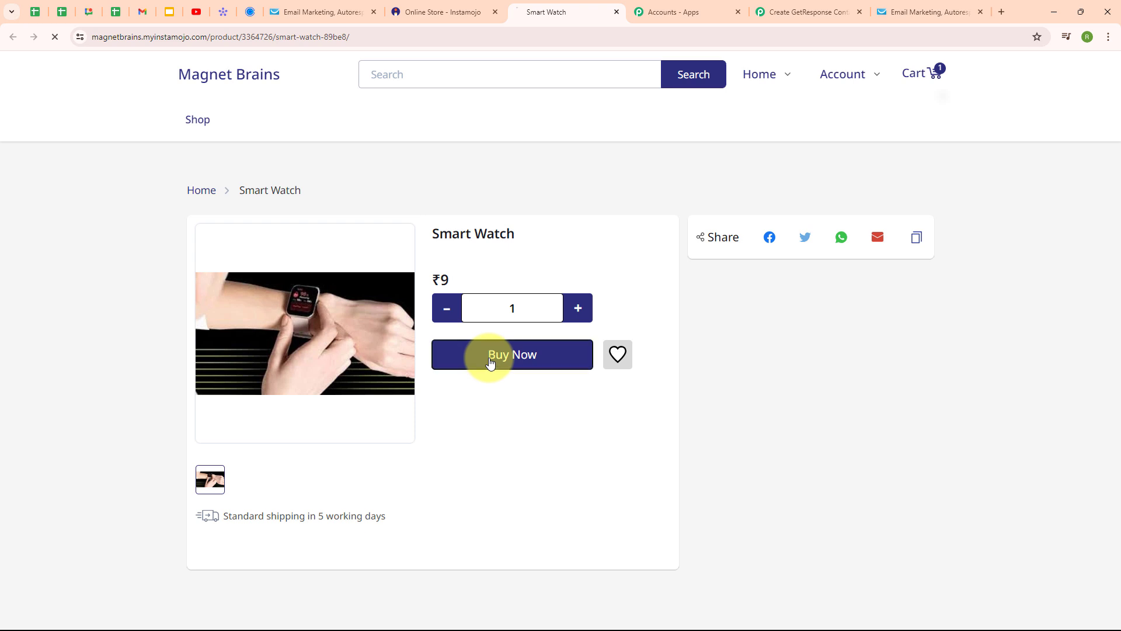
pyautogui.click(297, 204)
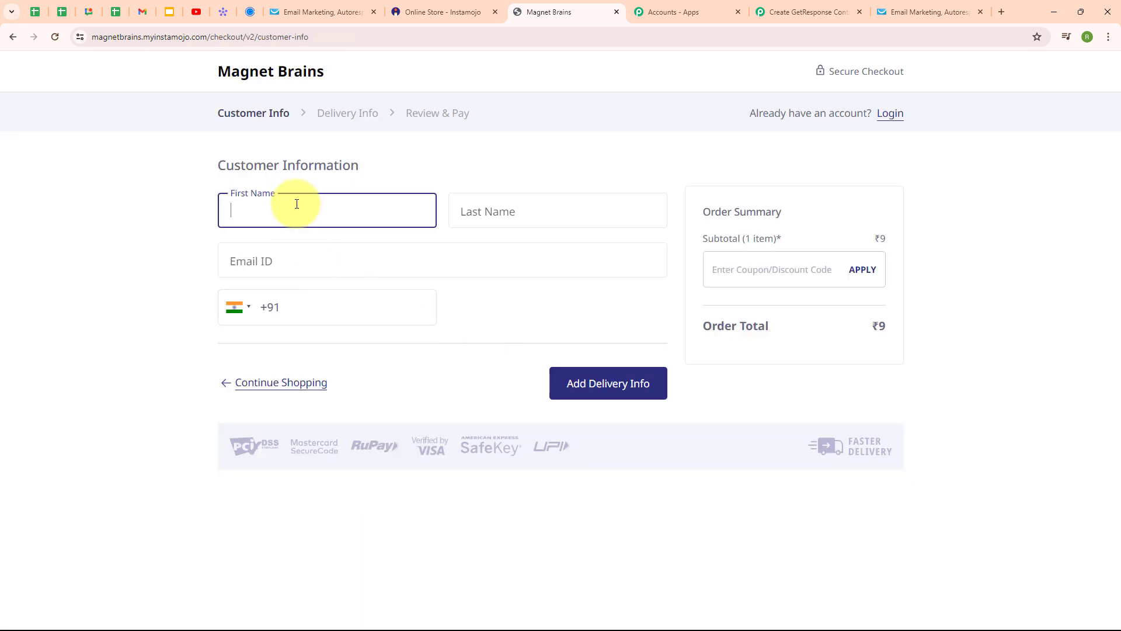
pyautogui.write('Test')
pyautogui.click(474, 197)
pyautogui.write('Use')
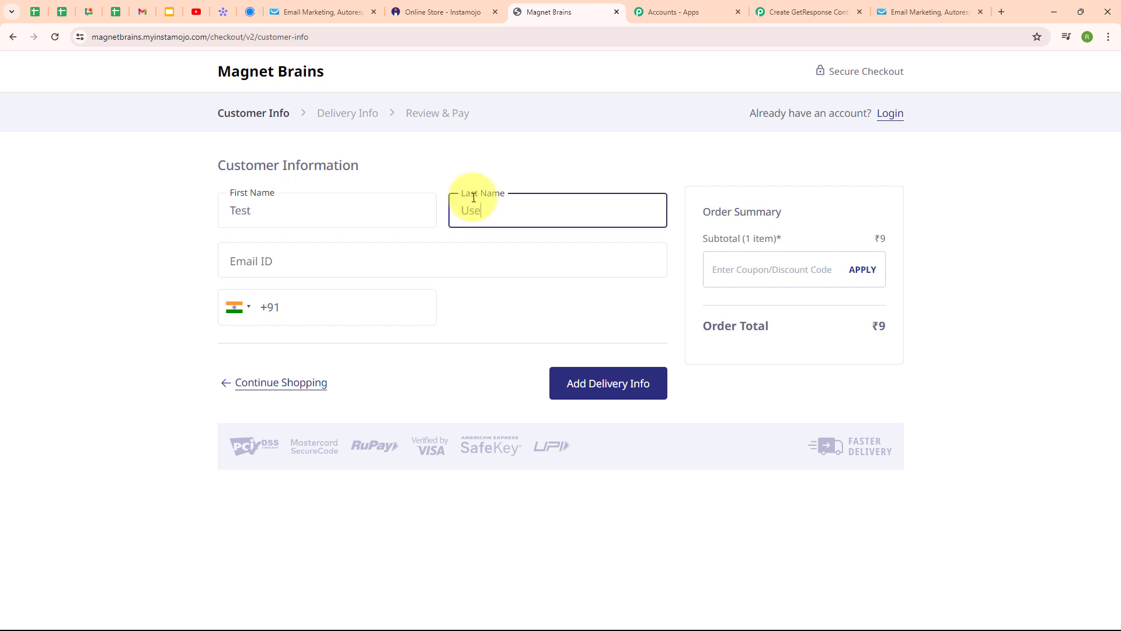
pyautogui.write('r')
# Step: Enter the buyer's e-mail and mobile number and proceed to the delivery info
pyautogui.click(383, 261)
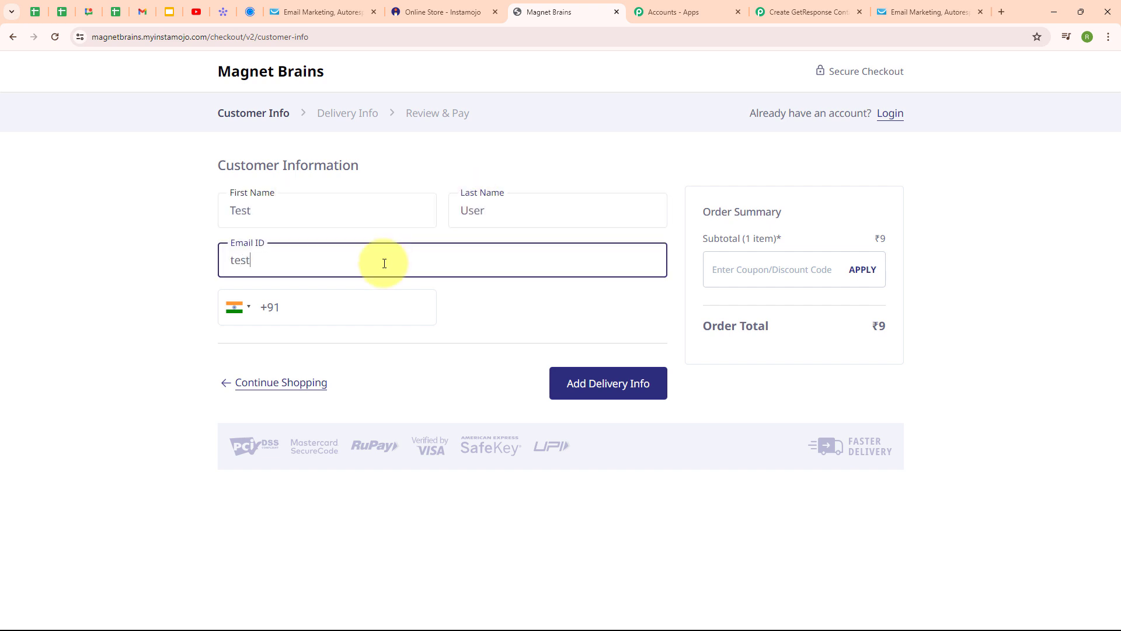
pyautogui.click(369, 304)
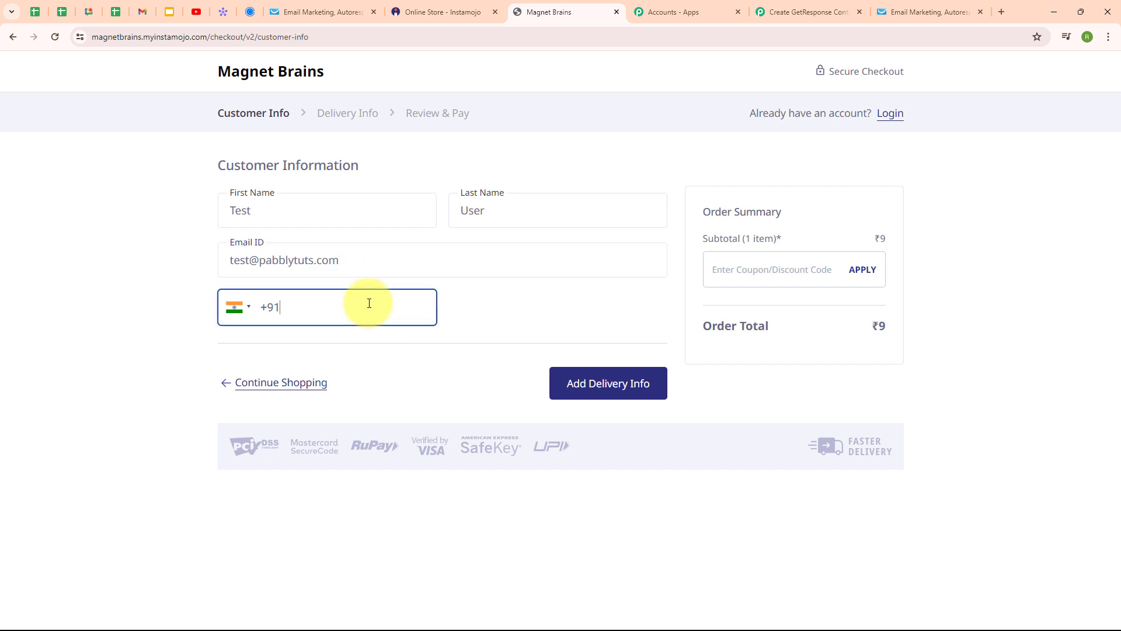
pyautogui.write('88888888888')
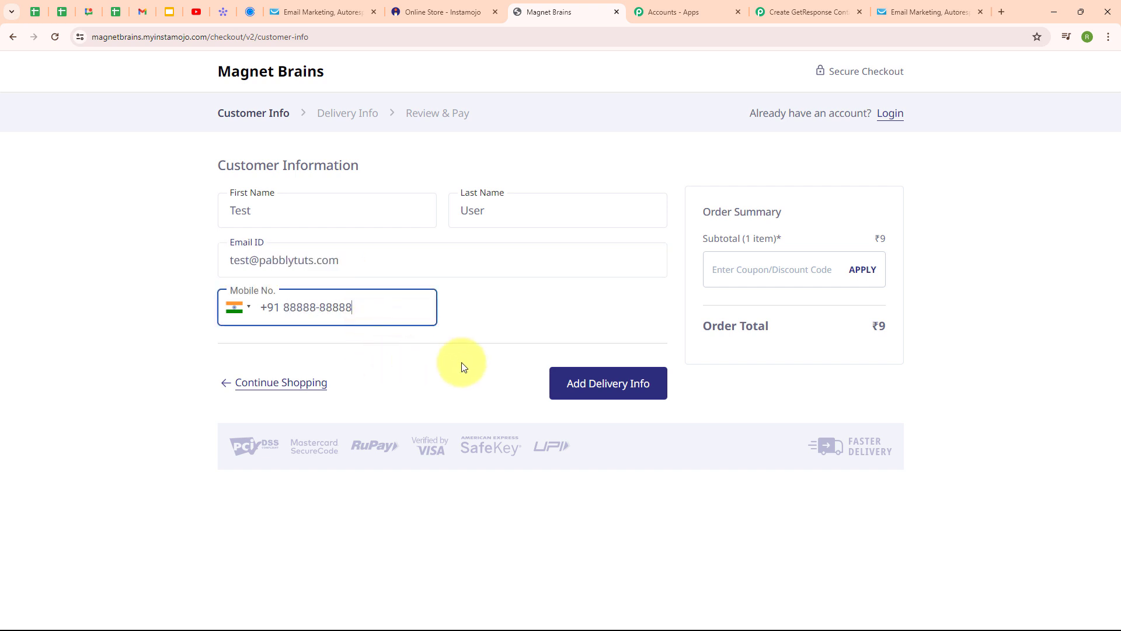
pyautogui.click(596, 387)
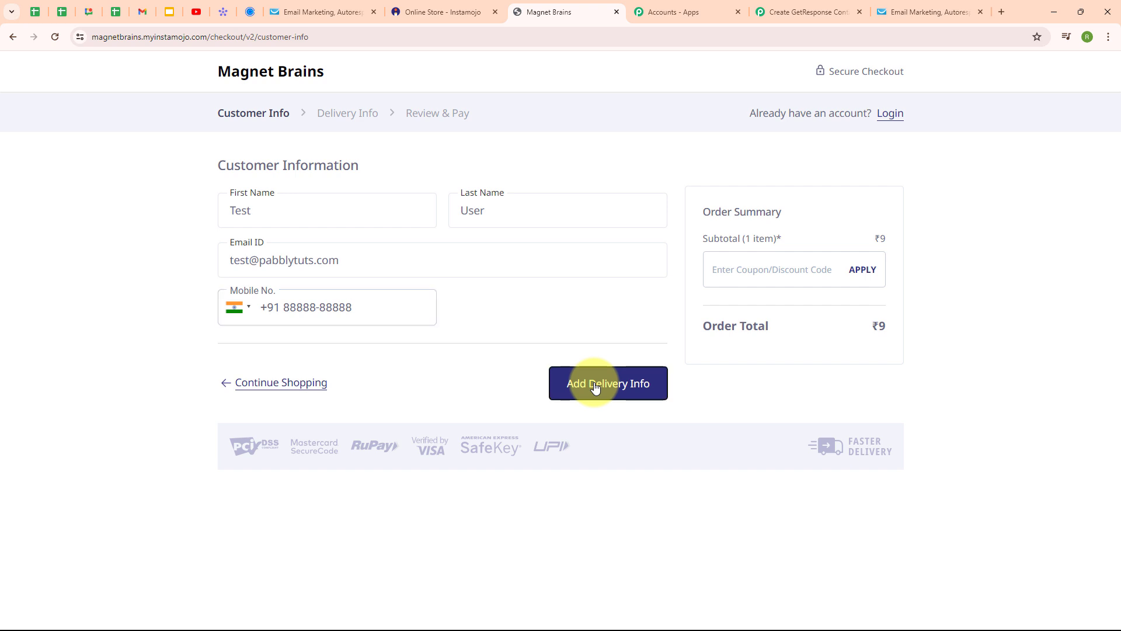
pyautogui.click(279, 344)
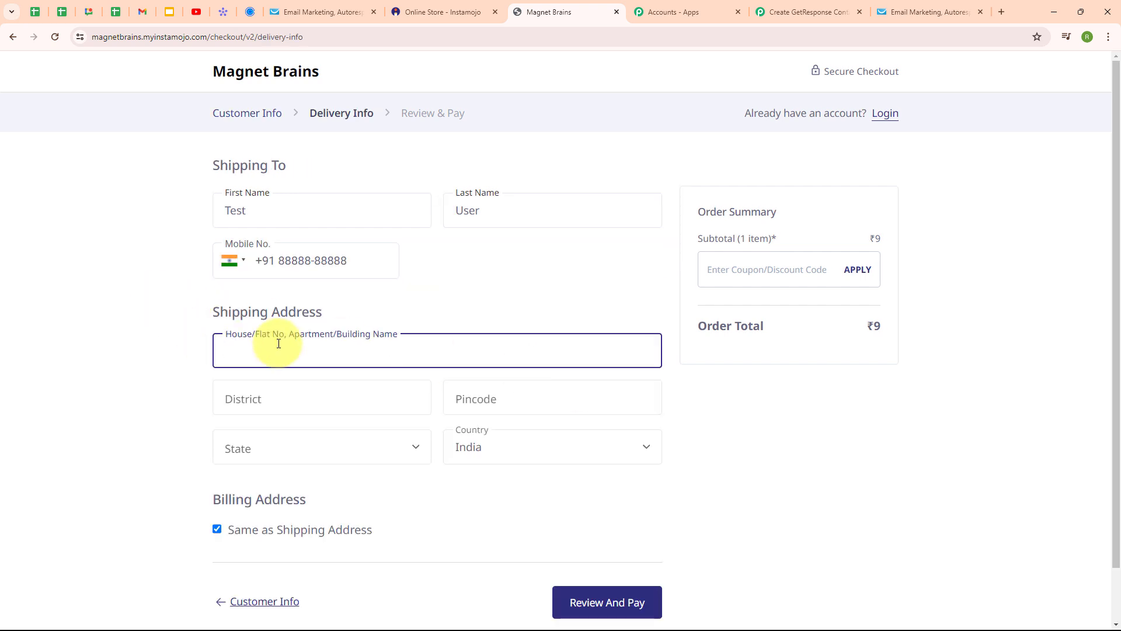
# Step: Fill in the shipping house, district, pincode and state, keep India as country, and go to Review & Pay
pyautogui.write('XYZ')
pyautogui.click(276, 403)
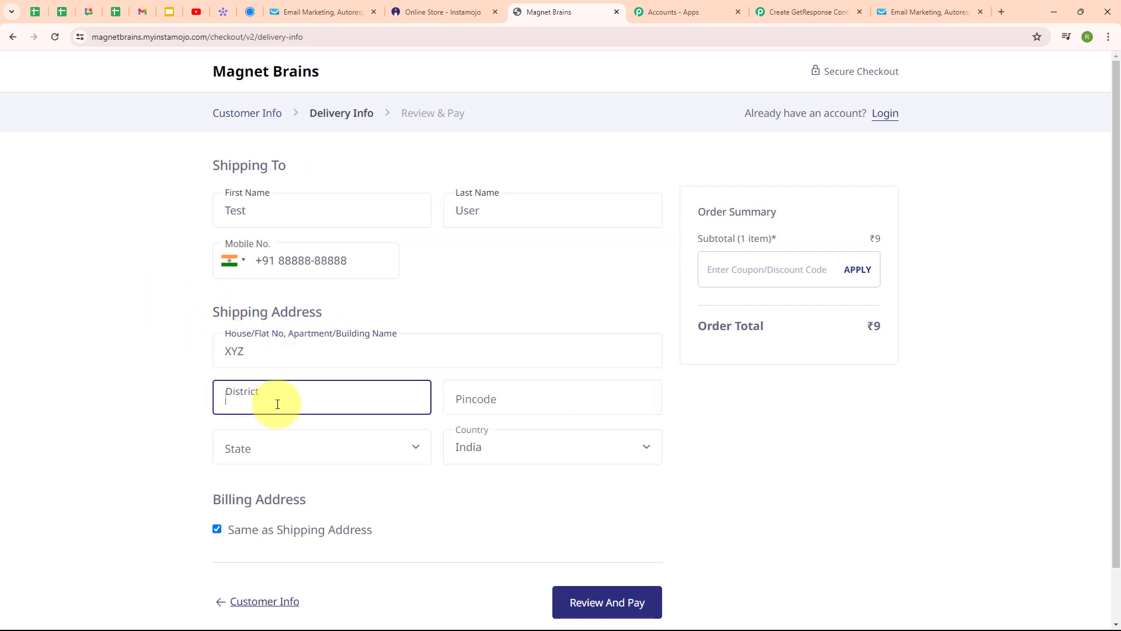
pyautogui.write('Bhopal')
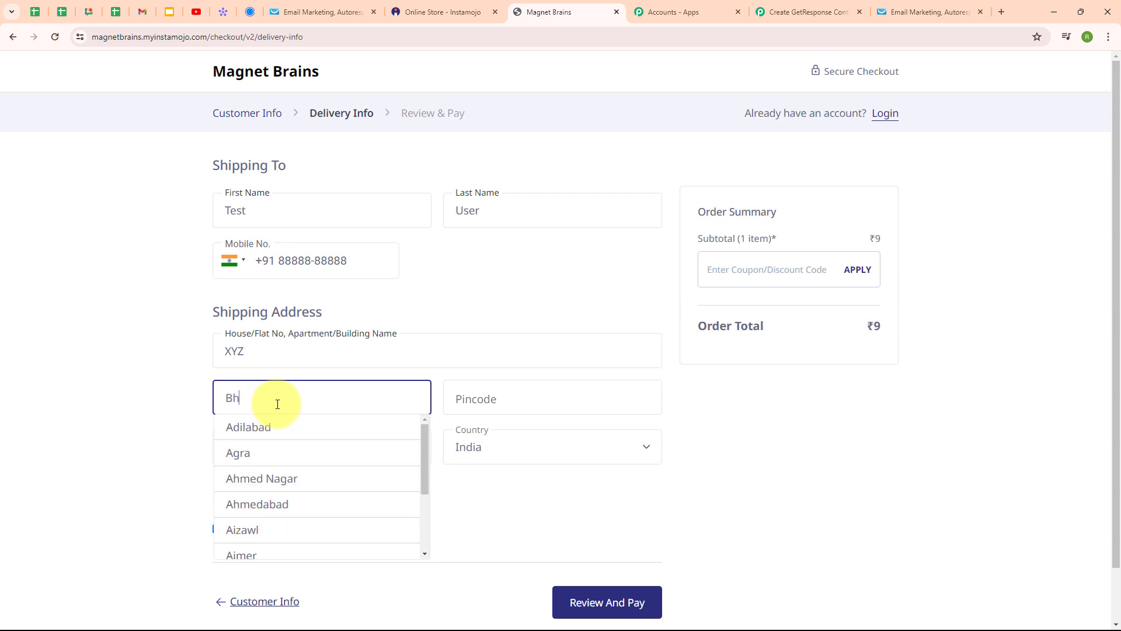
pyautogui.click(546, 402)
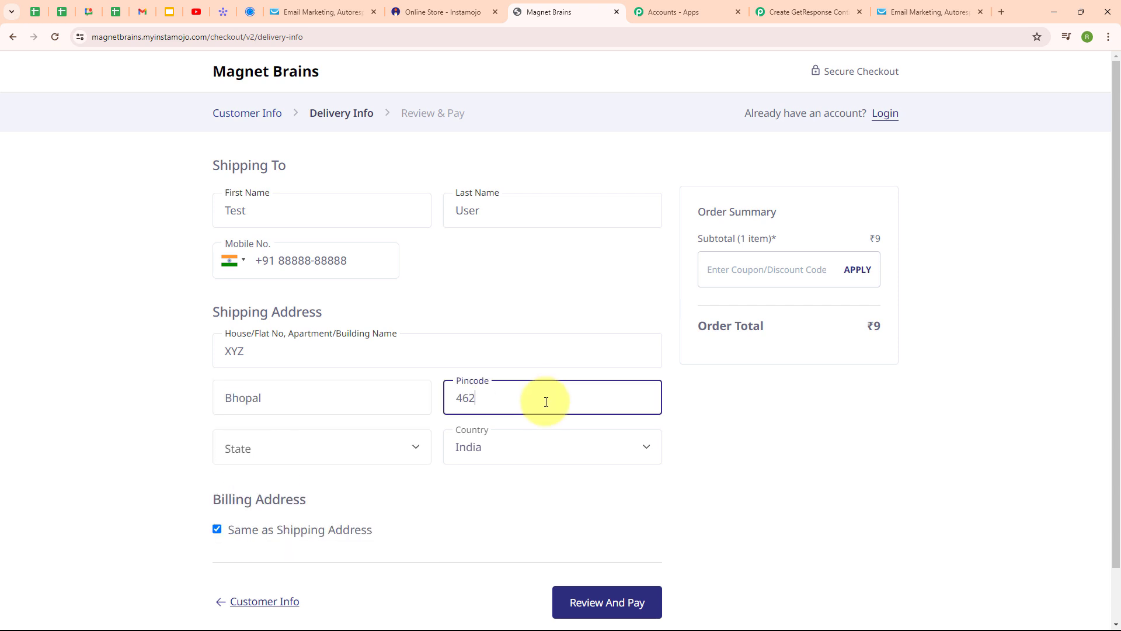
pyautogui.click(260, 447)
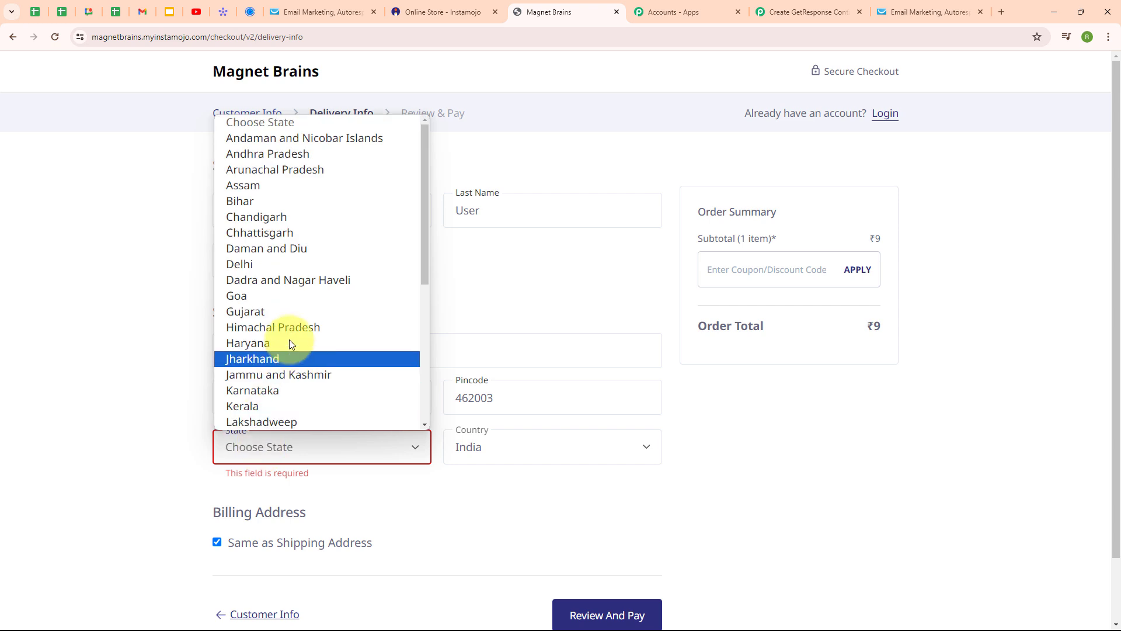
pyautogui.scroll(-5, 289, 333)
pyautogui.click(270, 217)
pyautogui.click(553, 447)
pyautogui.click(614, 489)
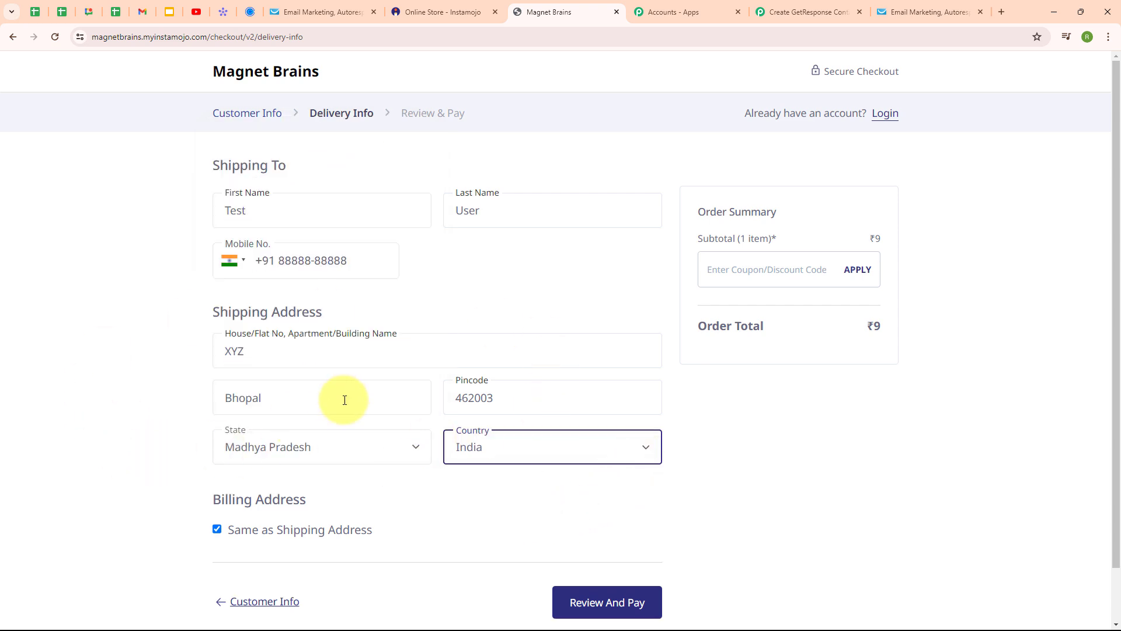
pyautogui.click(628, 613)
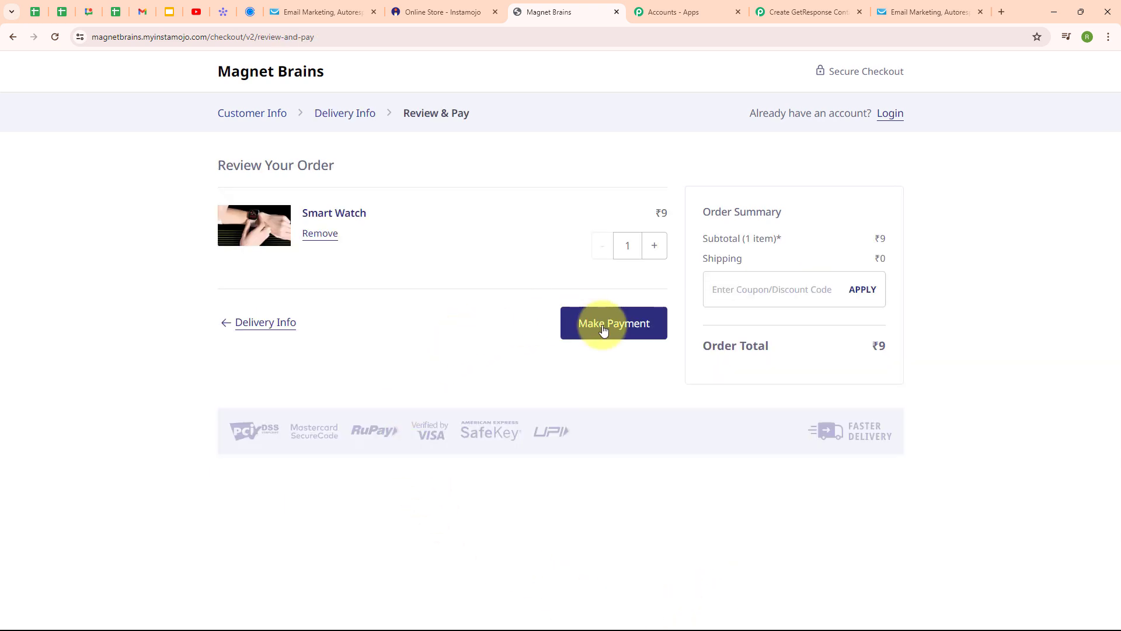
# Step: Pay the ₹9 Smart Watch order via BHIM/GPay/Paytm UPI, then view GetResponse's contact list
pyautogui.click(604, 331)
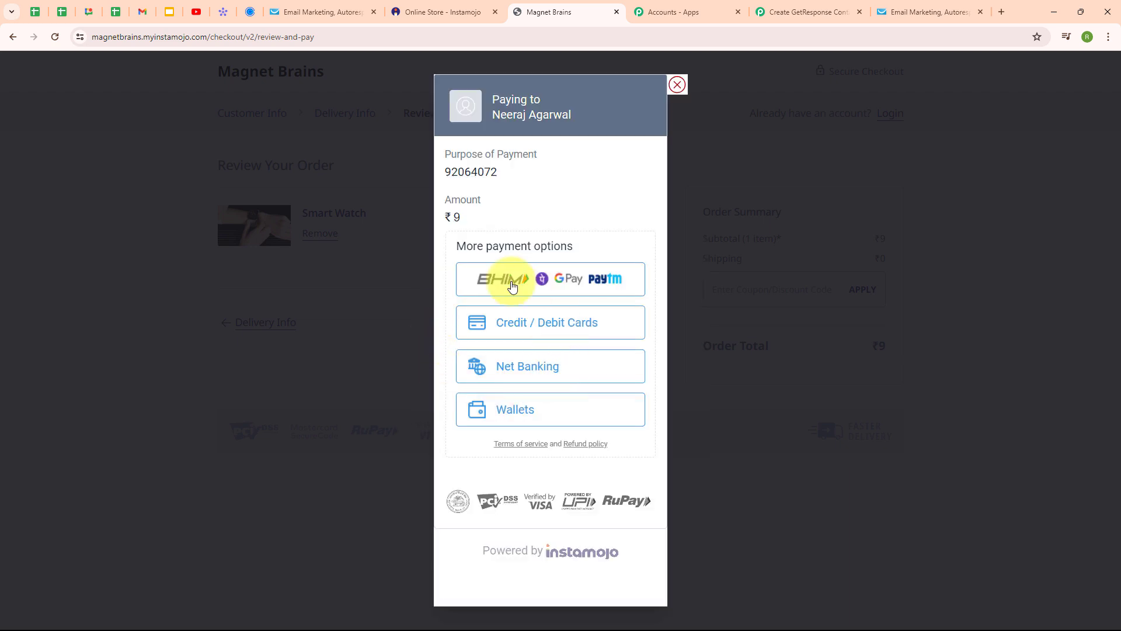
pyautogui.click(512, 280)
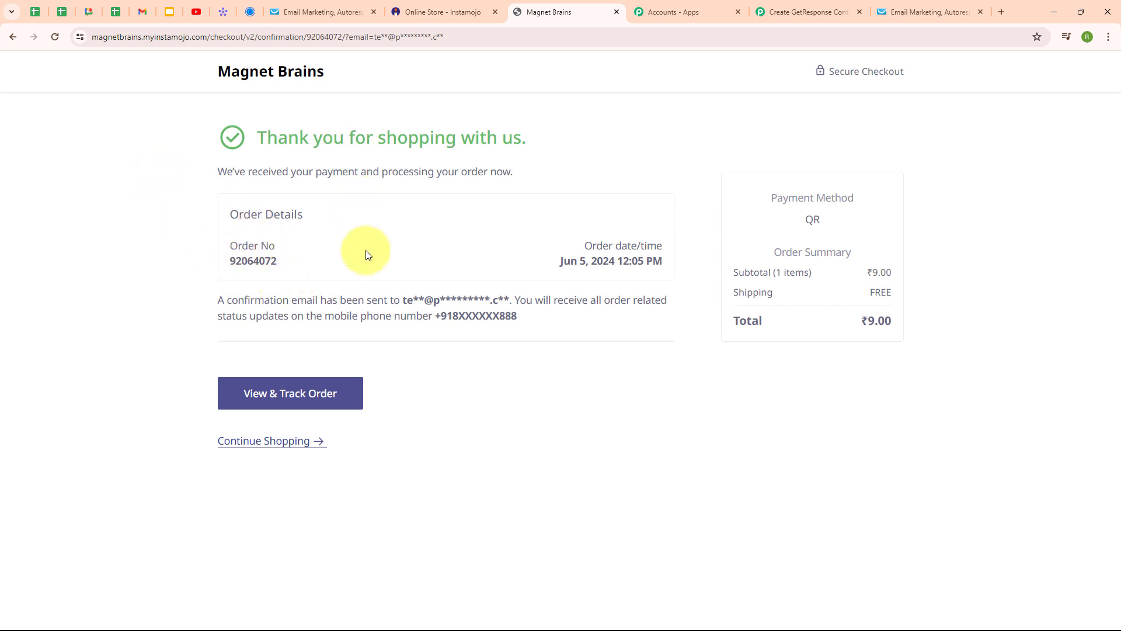
pyautogui.click(305, 11)
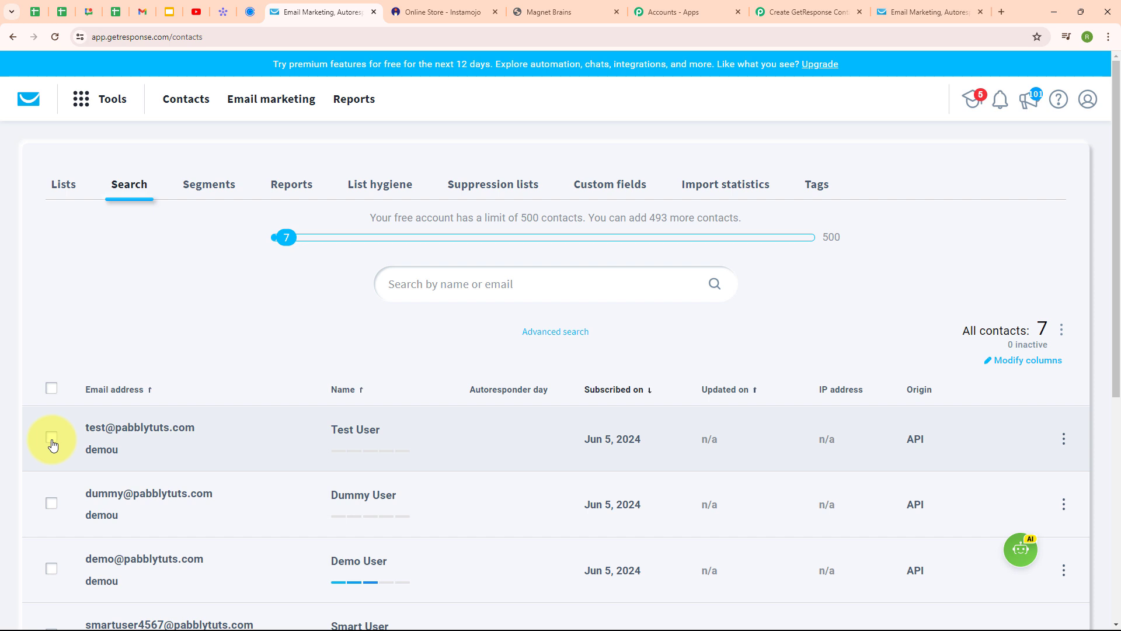
# Step: Select the new buyer's contact atop GetResponse's 7 contacts, then go back to the Pabbly workflow
pyautogui.click(52, 442)
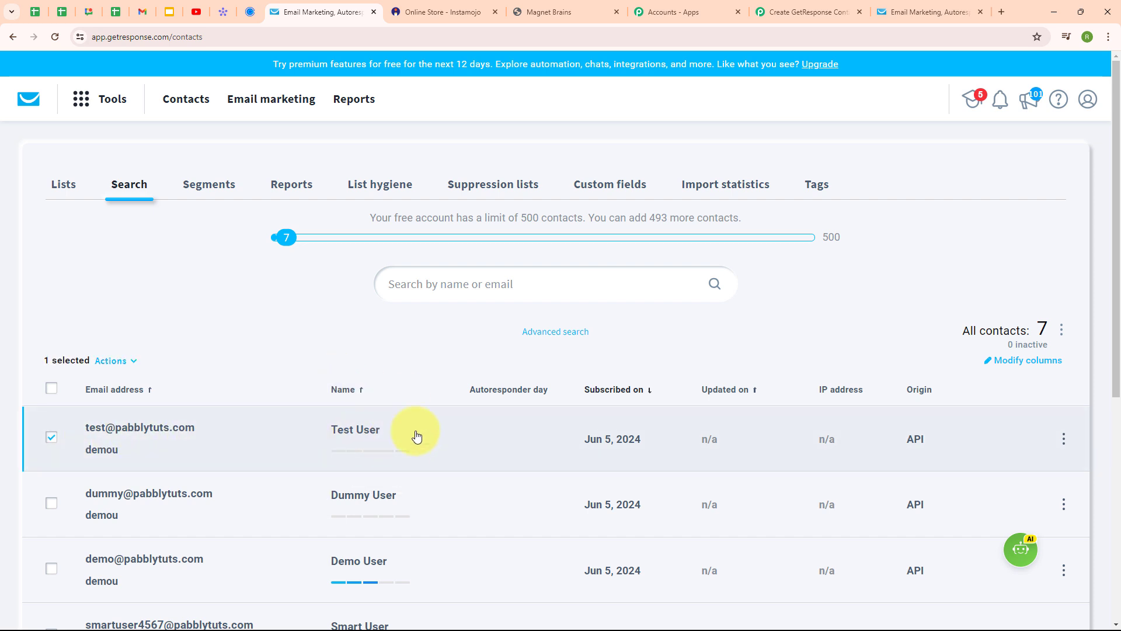
pyautogui.click(781, 7)
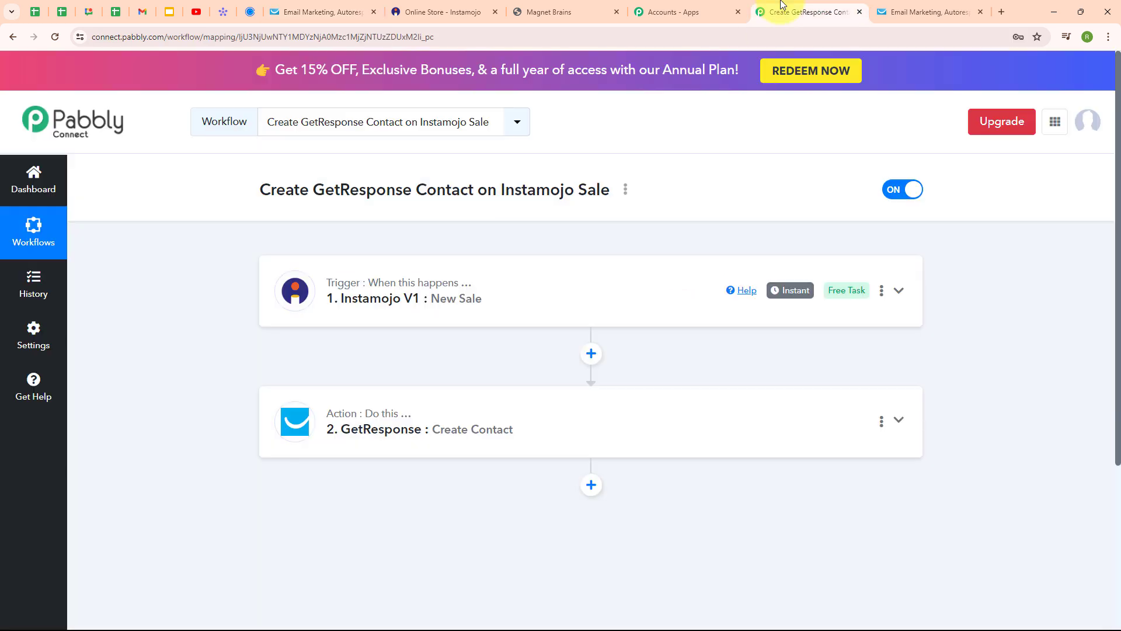